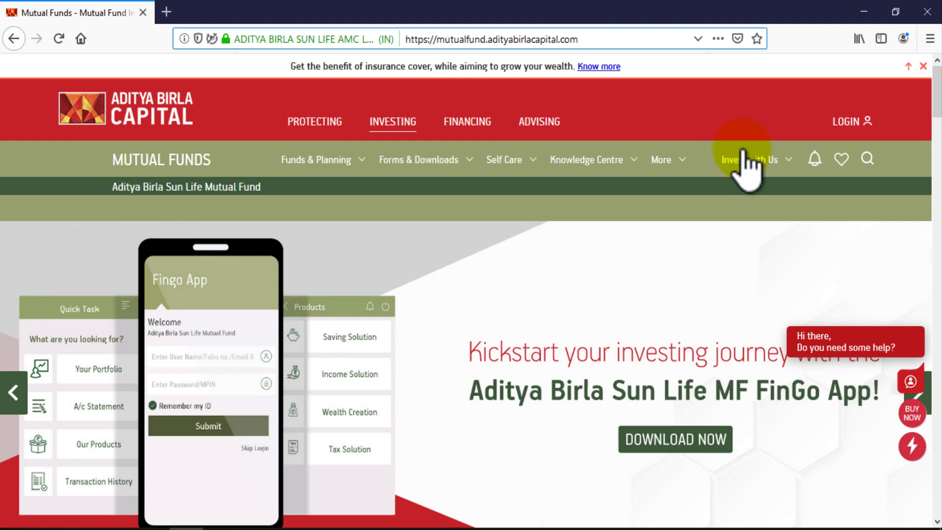
Open the New Investor folio form from the Invest with Us menu
mouse_move(736, 161)
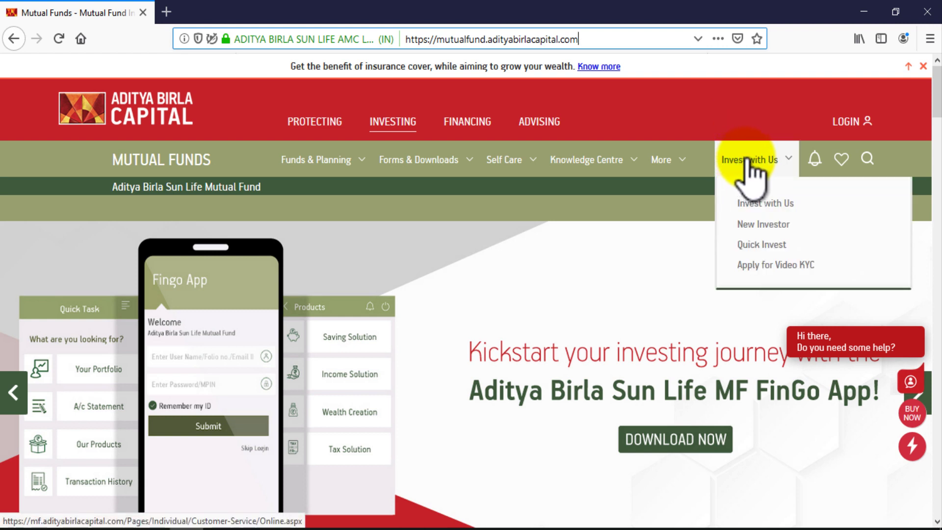
left_click(764, 224)
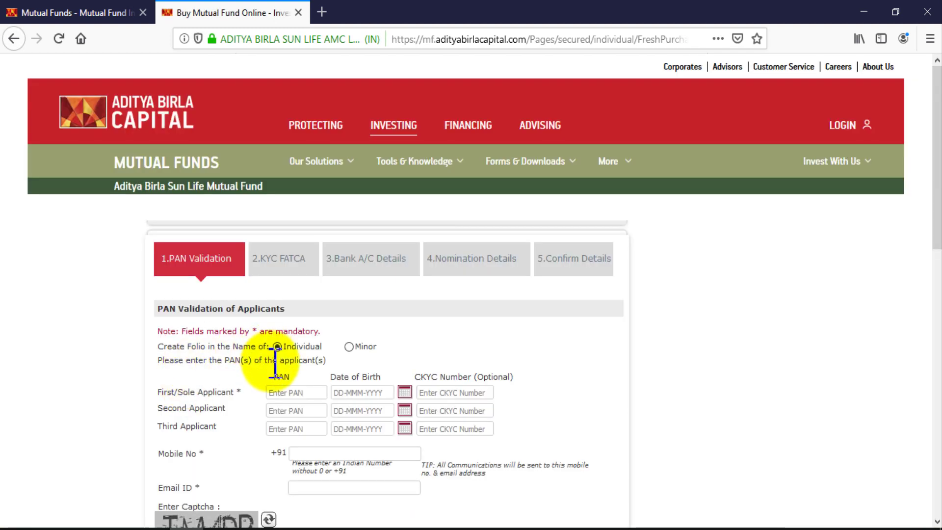
scroll(346, 333, "down", 3)
scroll(341, 324, "down", 4)
scroll(344, 328, "up", 2)
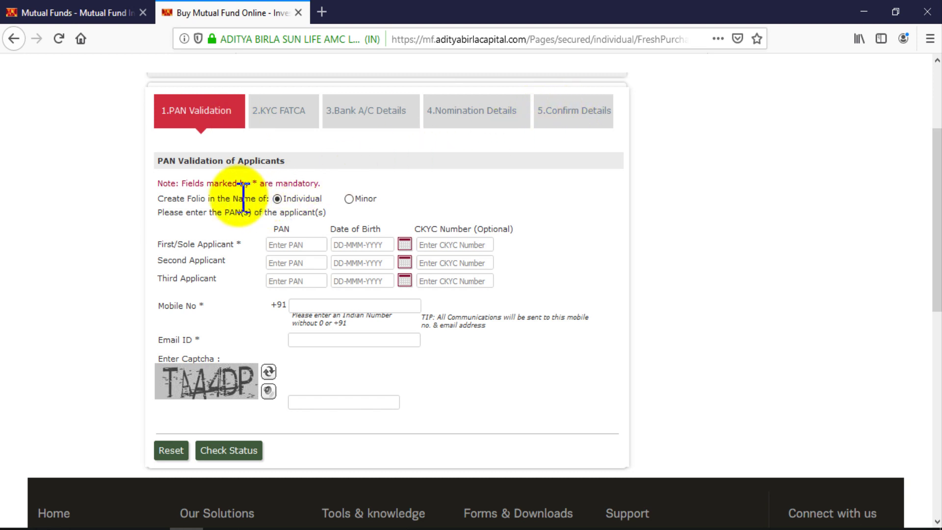
left_click_drag(156, 198, 278, 198)
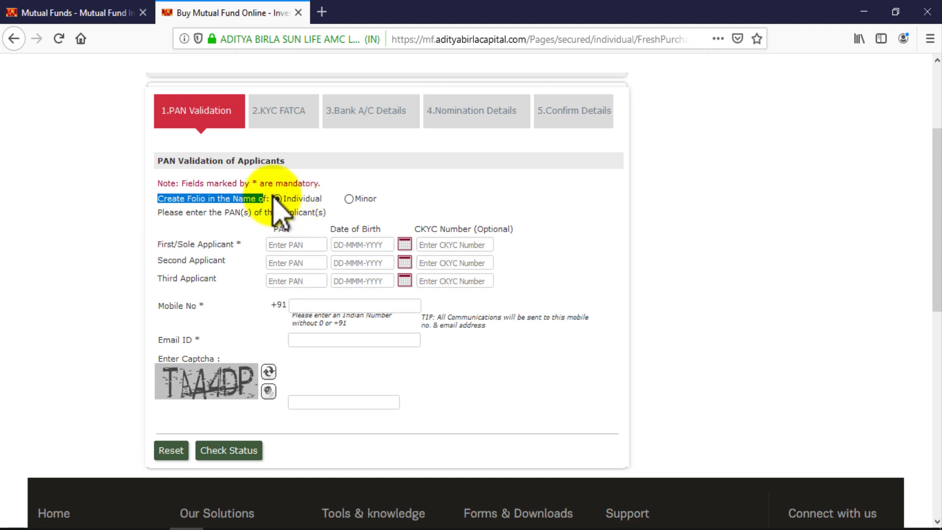
left_click(165, 209)
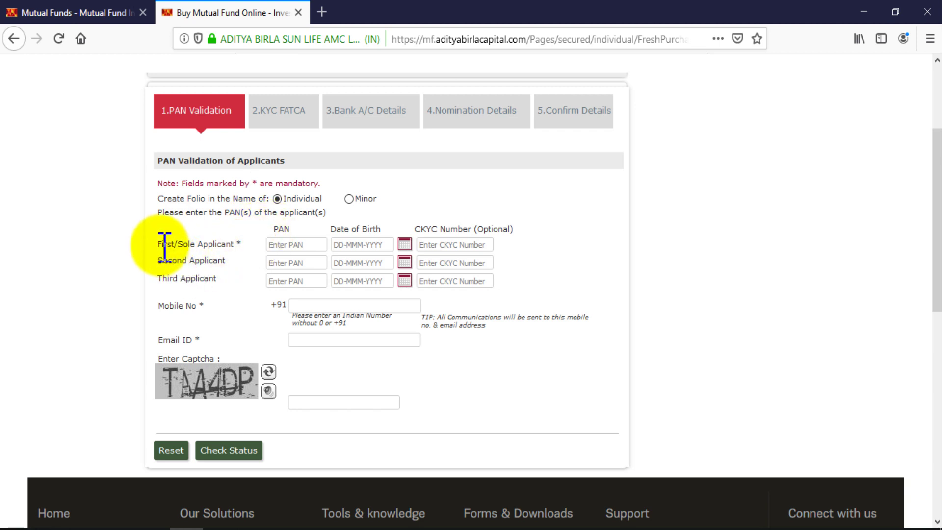
left_click_drag(165, 244, 191, 260)
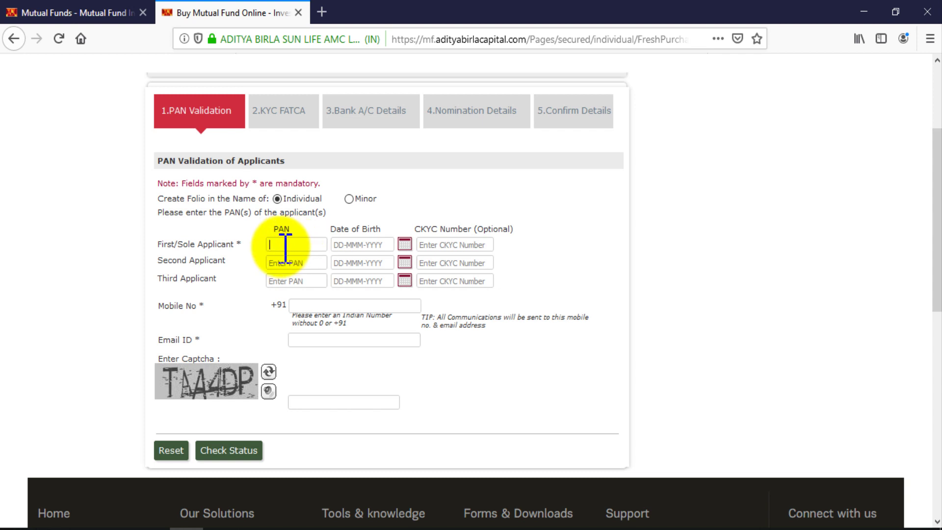
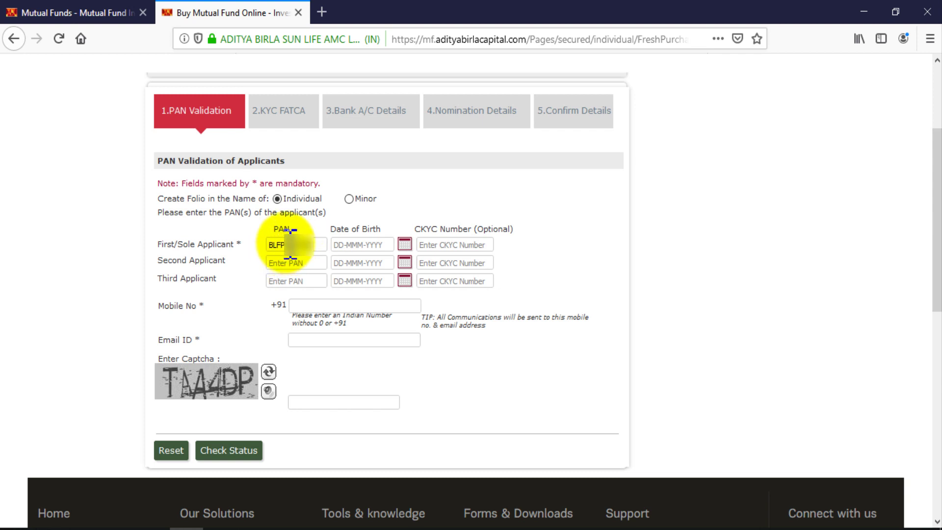
Enter the first applicant's PAN and pick the date of birth from the calendar, leaving CKYC Number blank
left_click(403, 245)
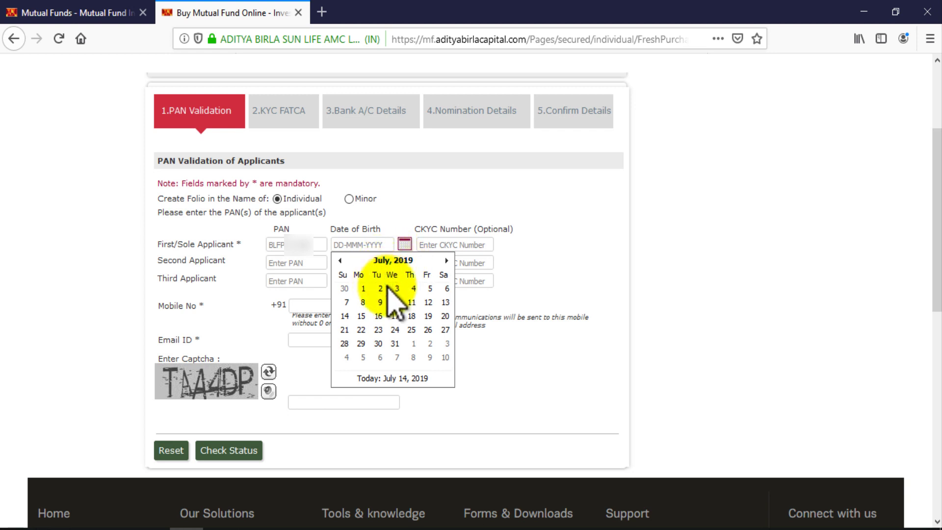
left_click(399, 263)
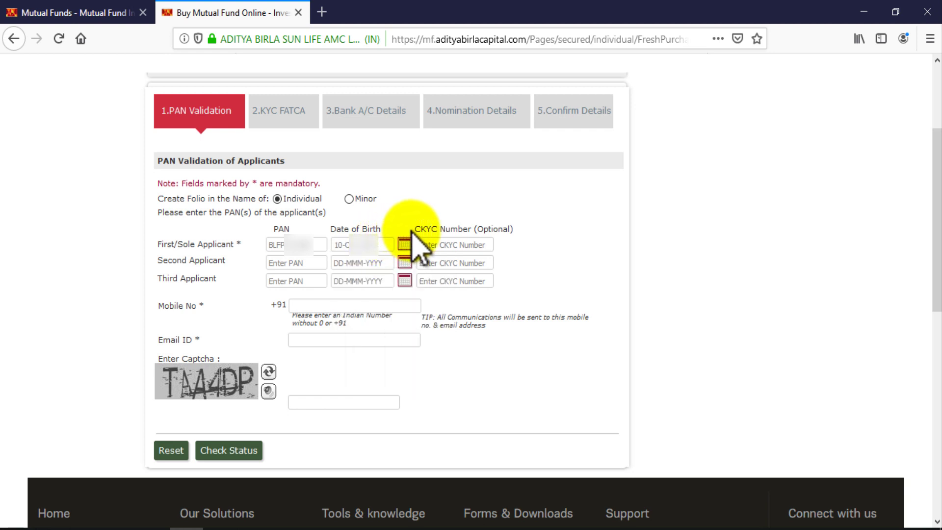
left_click_drag(428, 231, 517, 232)
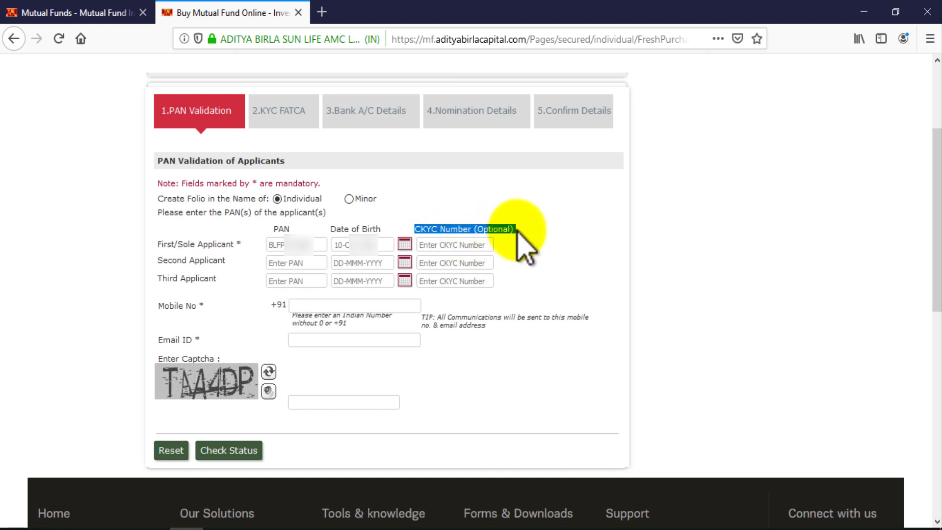
left_click(472, 245)
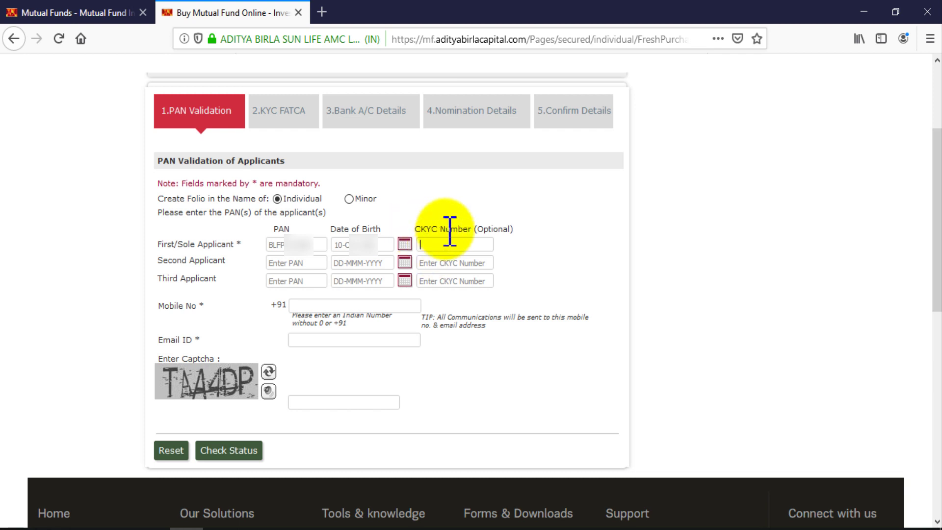
left_click(469, 211)
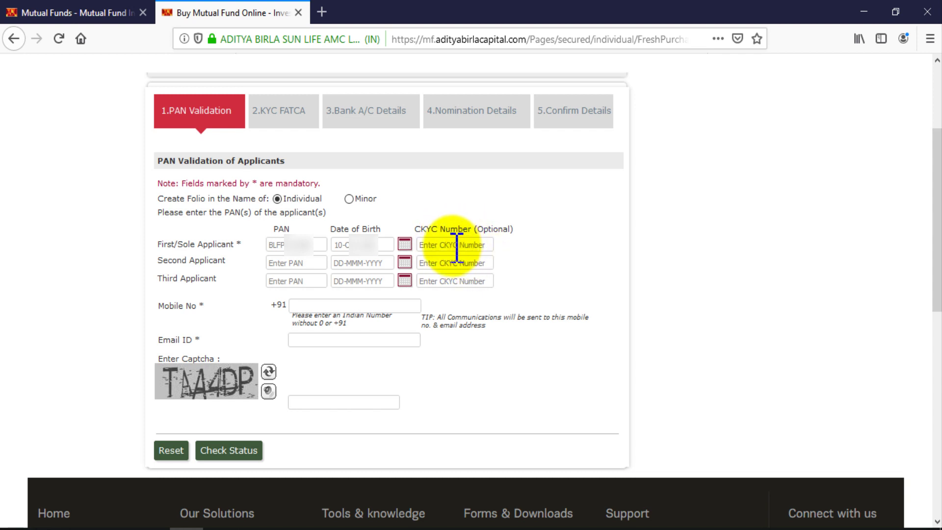
Leave the joint applicant PAN empty and review the Mobile No field and its tip
left_click(296, 280)
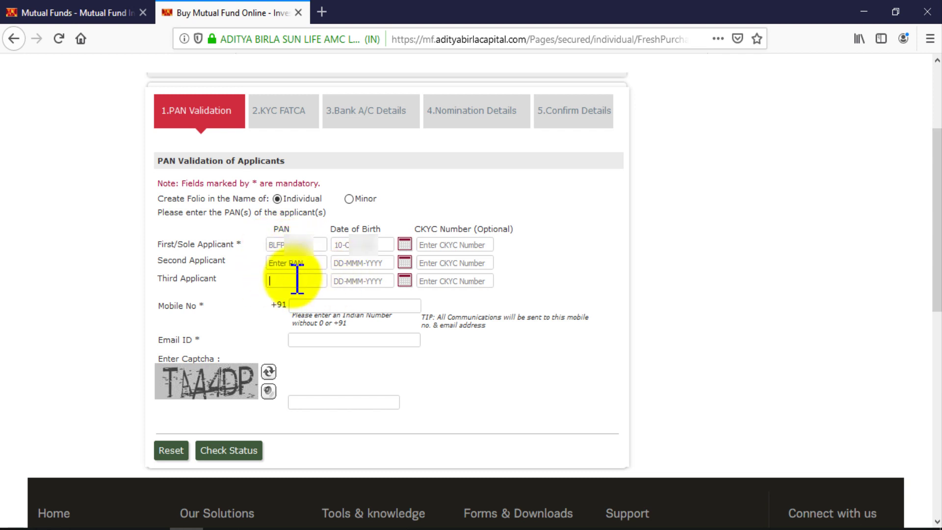
left_click(265, 295)
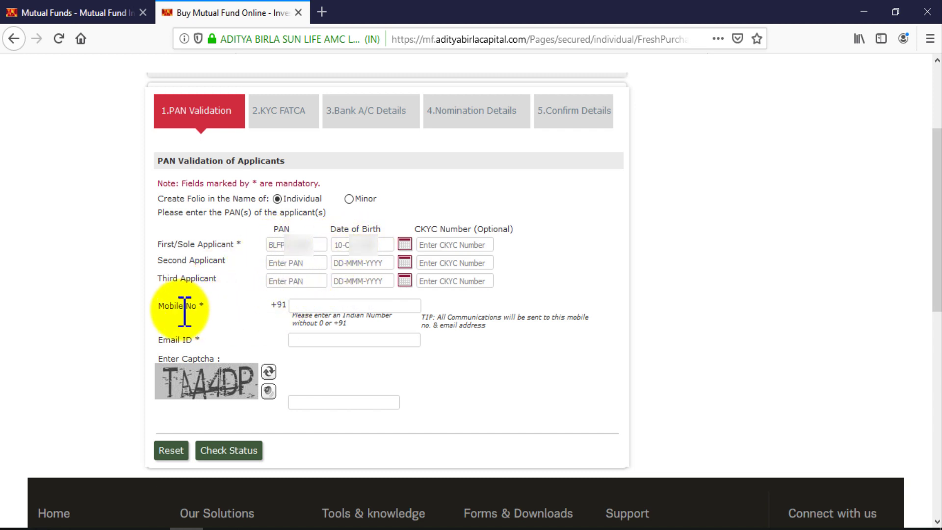
left_click_drag(164, 307, 206, 321)
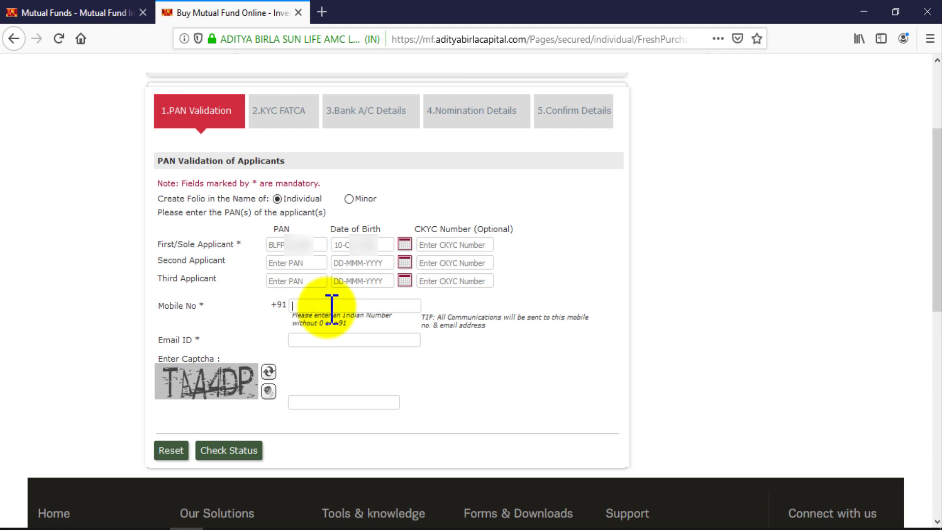
left_click_drag(440, 324, 489, 327)
left_click(441, 320)
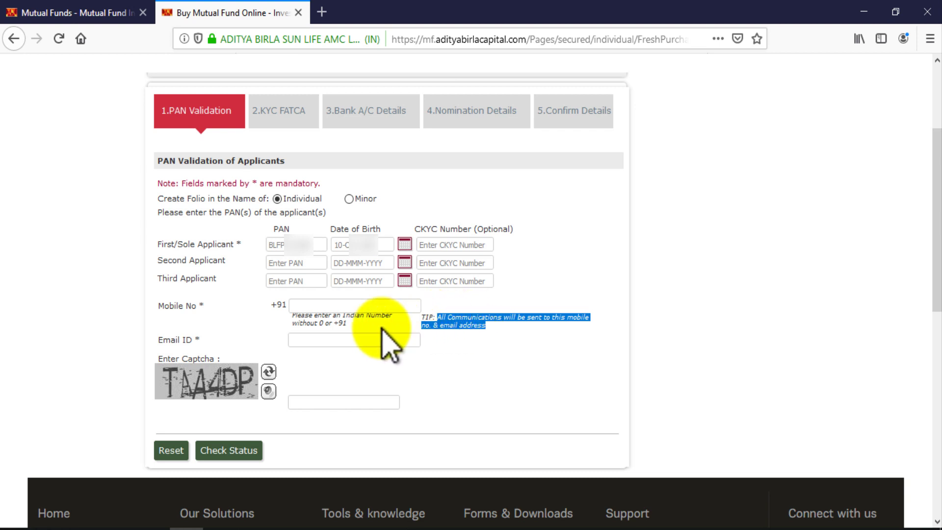
Enter the mobile number and accept the autocompleted e-mail address in Email ID
left_click(343, 310)
left_click(344, 340)
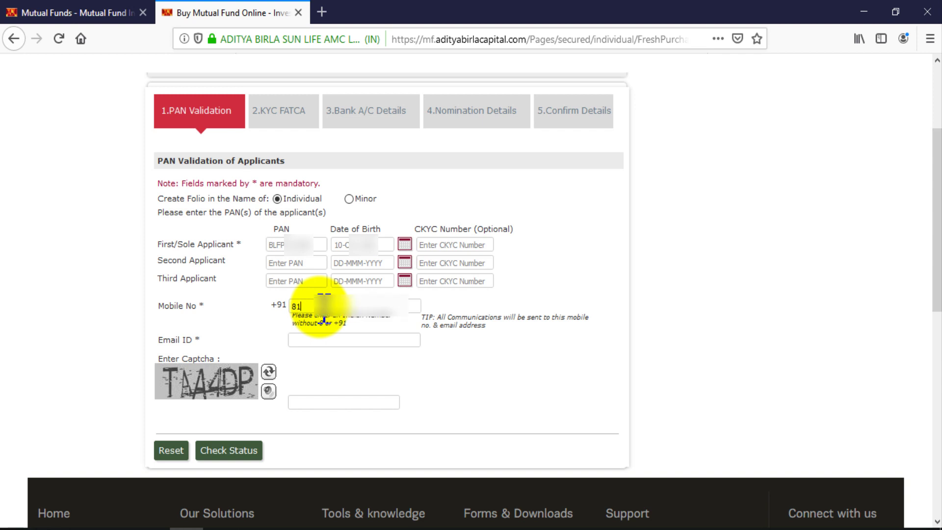
left_click_drag(158, 340, 232, 339)
left_click(329, 343)
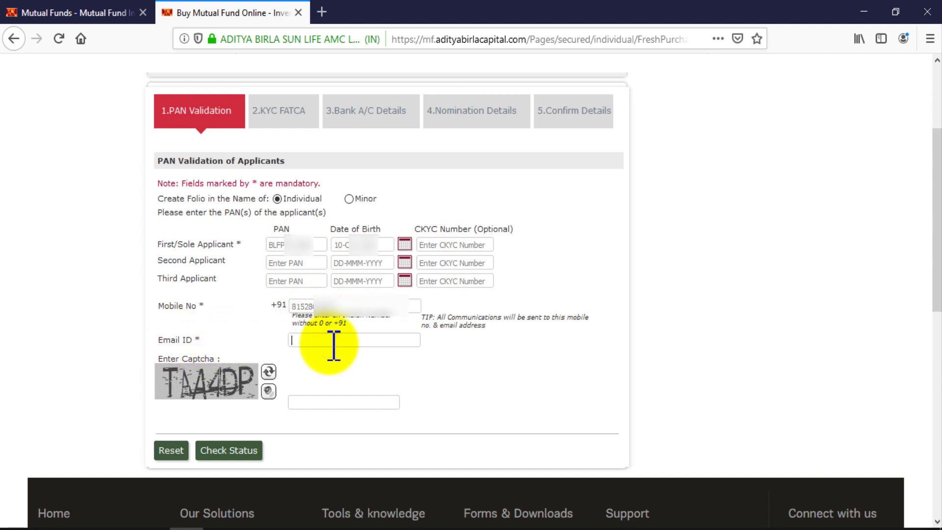
type("INF")
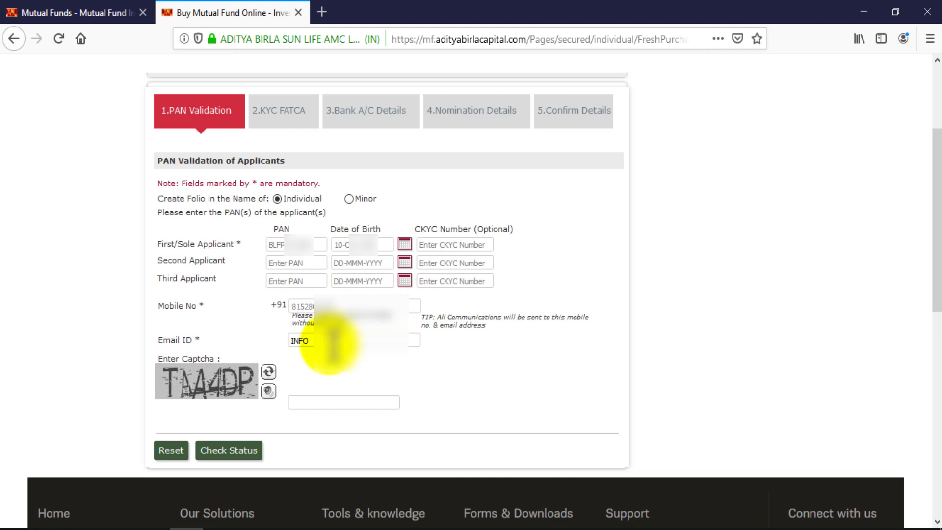
type("O")
key("Down")
key("Return")
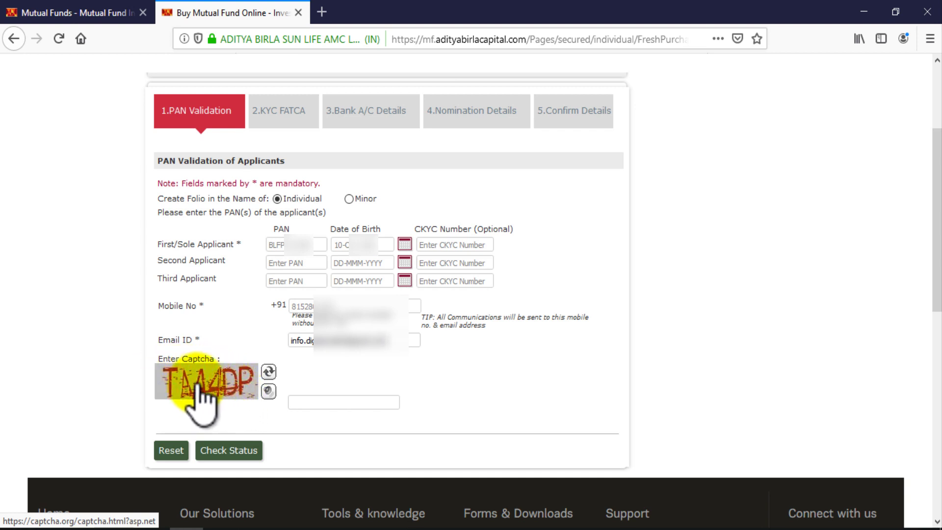
Enter the captcha and check status, confirming the returned applicant name and KYC status OK
left_click(332, 401)
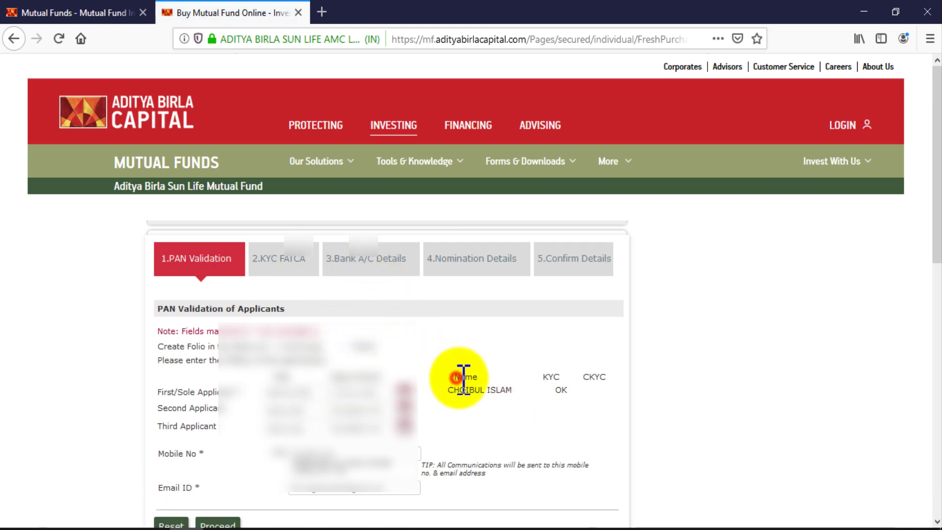
triple_click(458, 390)
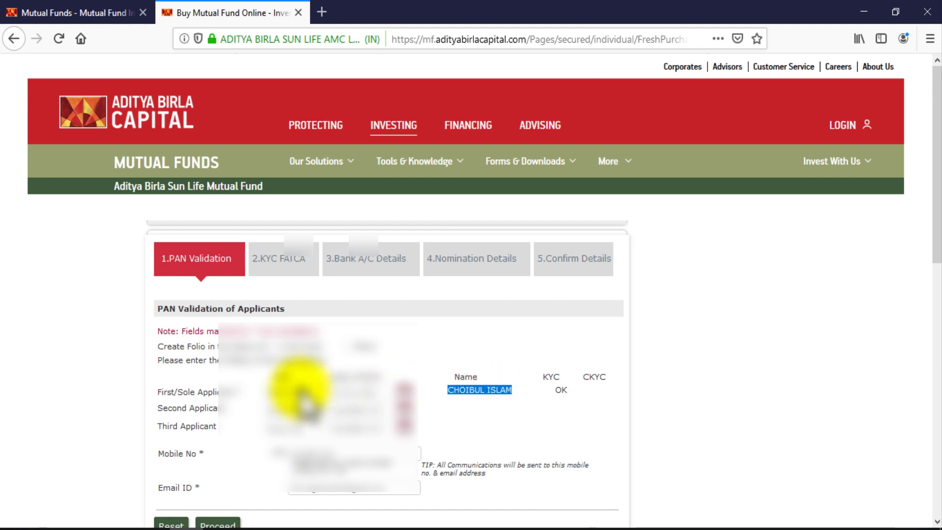
left_click_drag(457, 390, 567, 390)
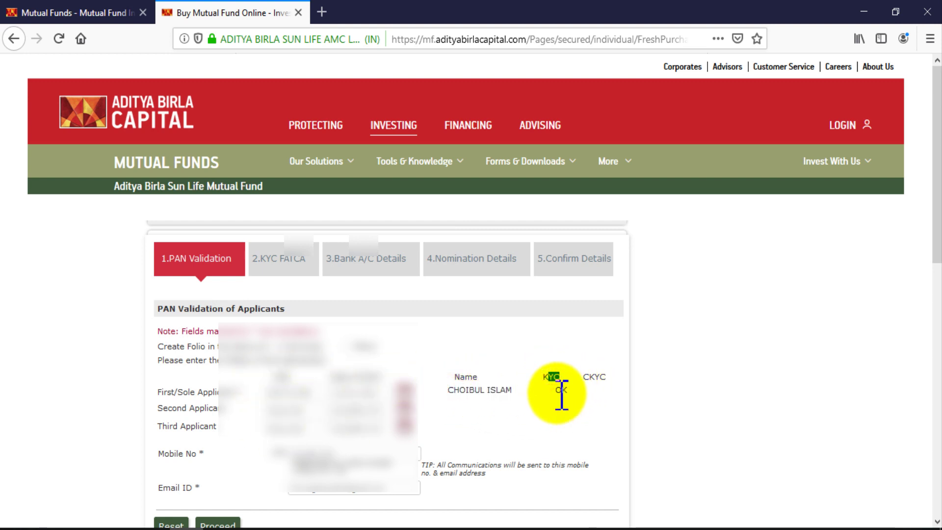
double_click(561, 390)
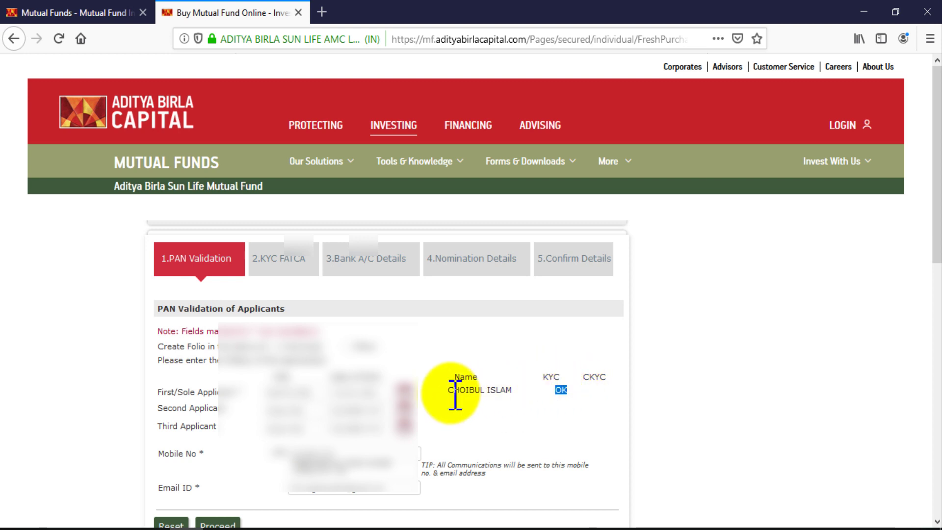
left_click_drag(448, 391, 514, 391)
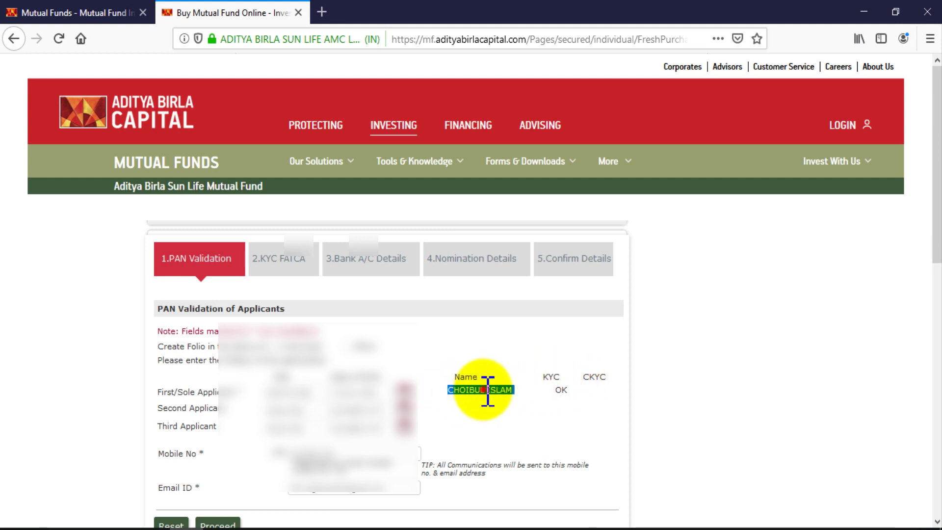
left_click(595, 381)
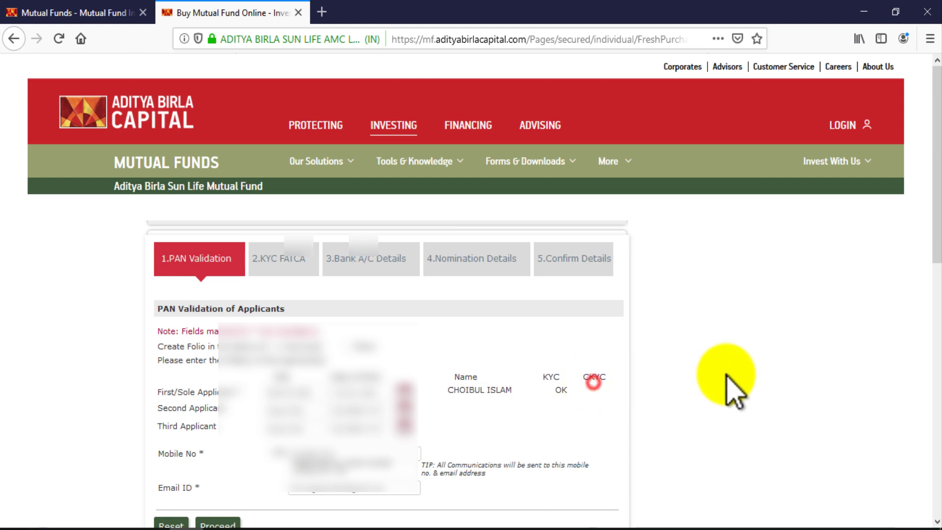
scroll(802, 375, "down", 1)
scroll(803, 375, "down", 3)
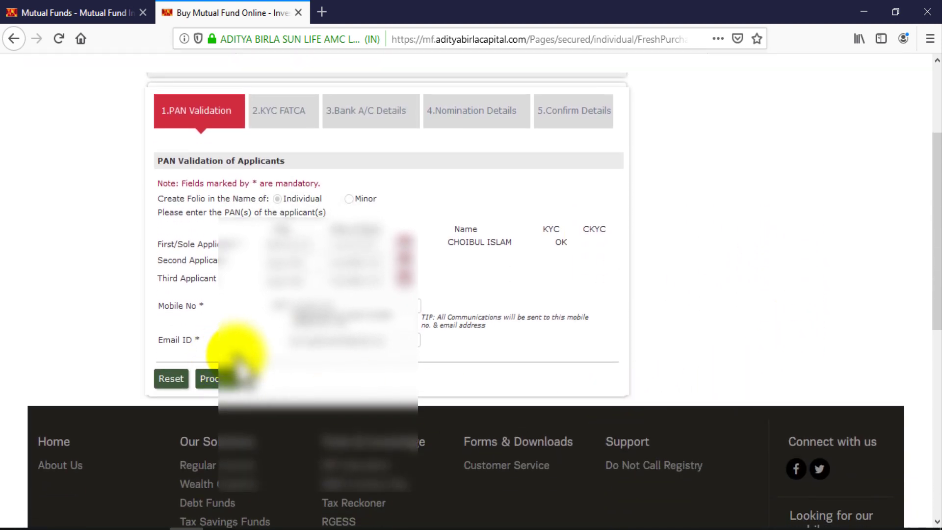
Proceed and request a one-time password, dismissing the OTP-sent notice
left_click(218, 380)
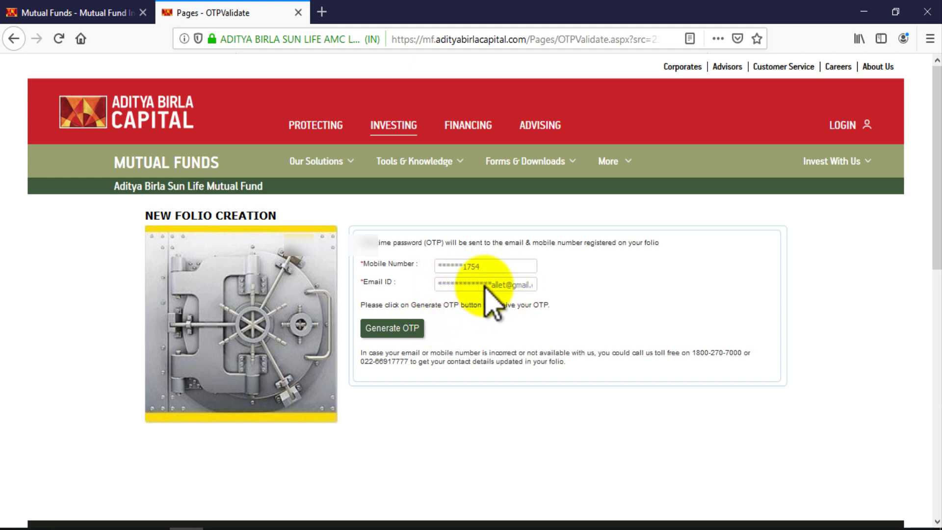
left_click(409, 329)
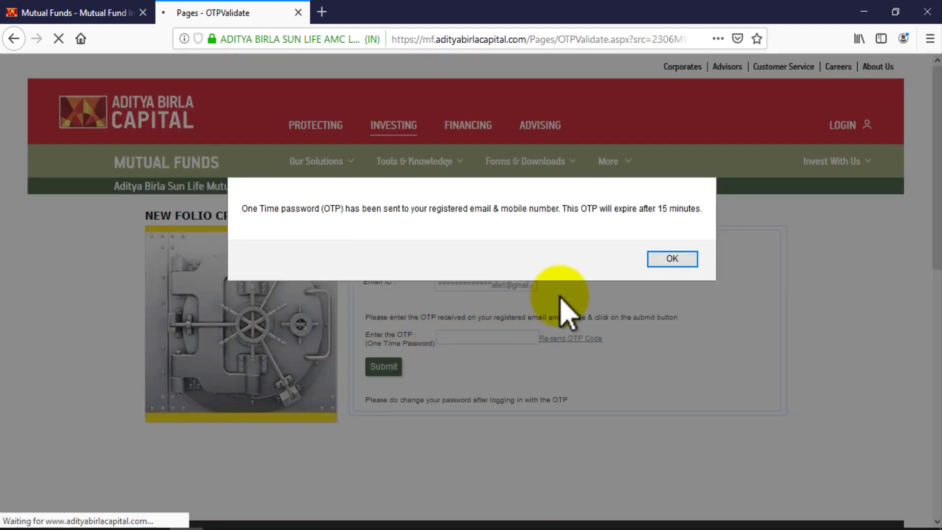
left_click_drag(244, 208, 691, 211)
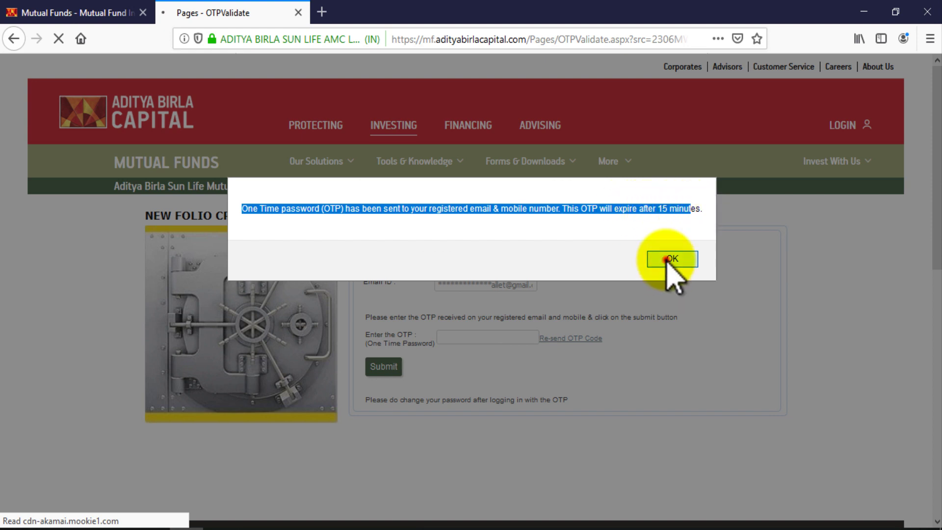
left_click(668, 259)
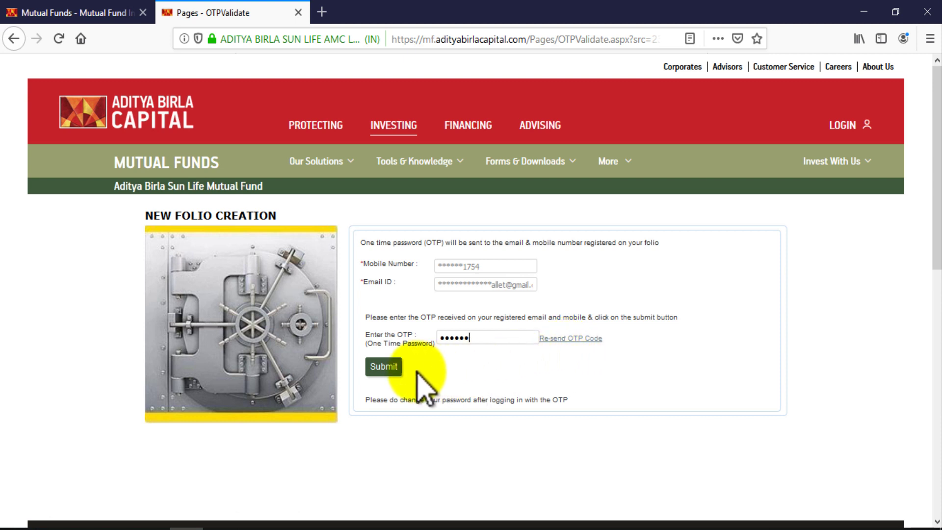
Enter and submit the OTP, declining Firefox's offer to save it
left_click(471, 339)
double_click(470, 339)
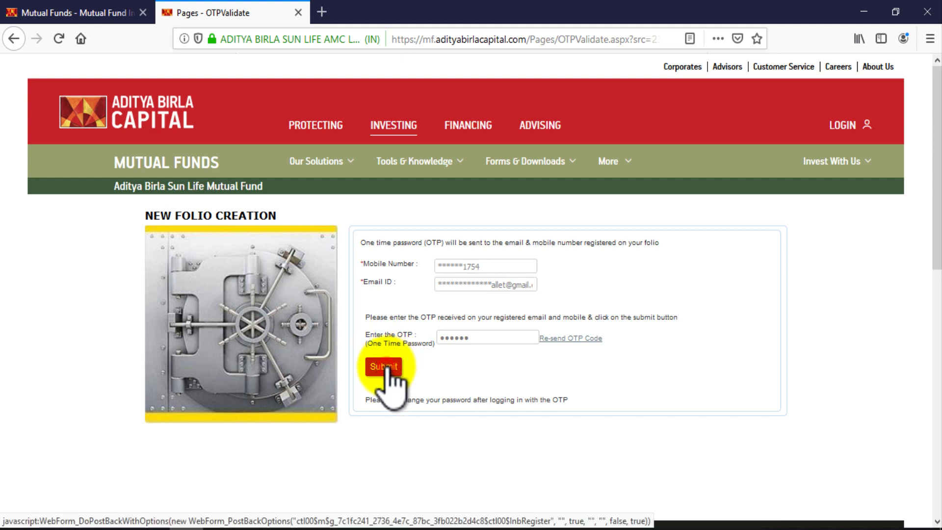
left_click(387, 369)
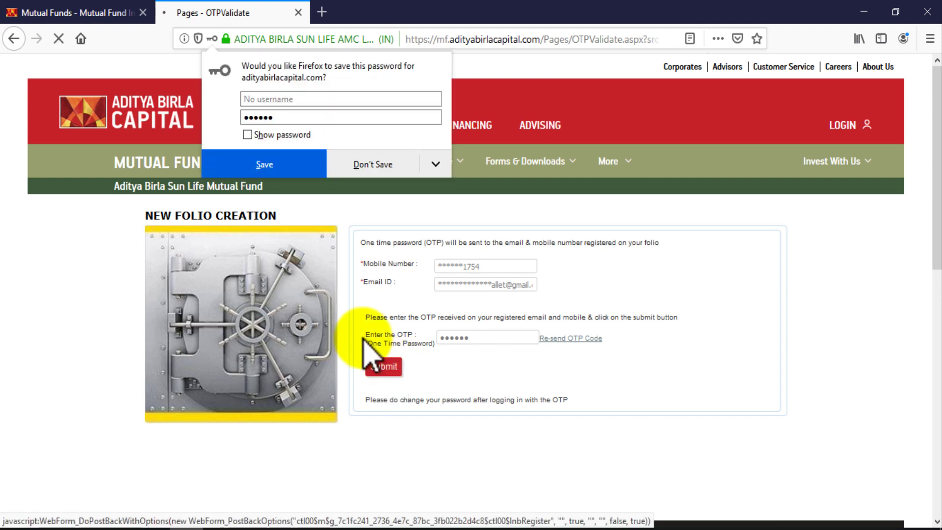
left_click(406, 166)
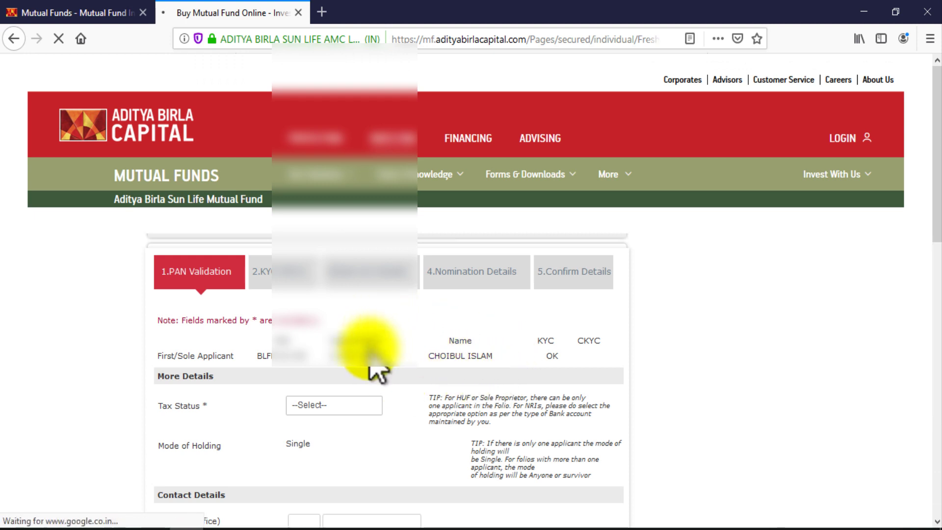
Set the tax status to Resident Individual
scroll(437, 339, "down", 2)
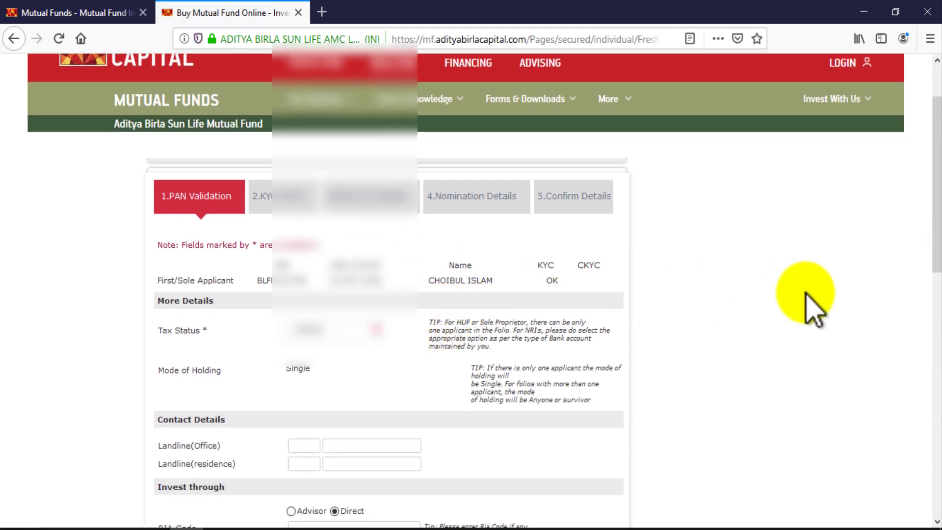
scroll(809, 301, "down", 2)
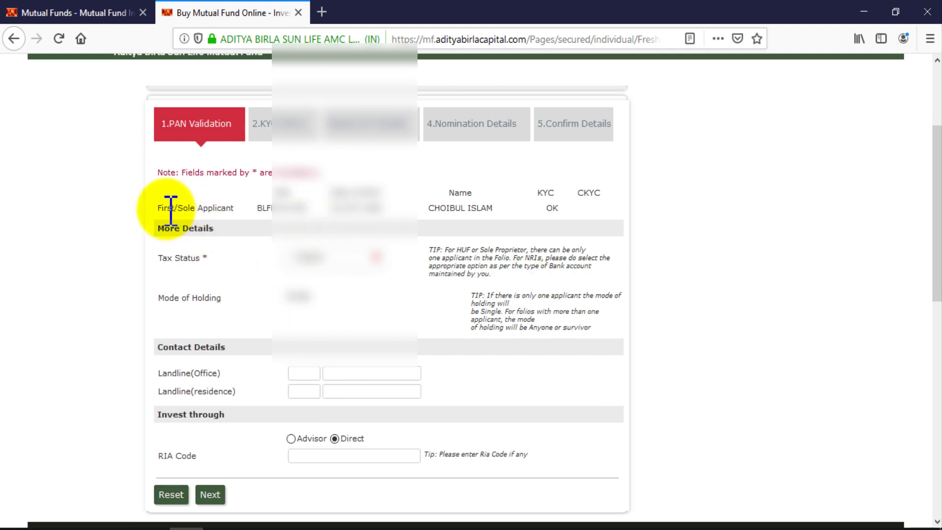
left_click_drag(256, 208, 559, 208)
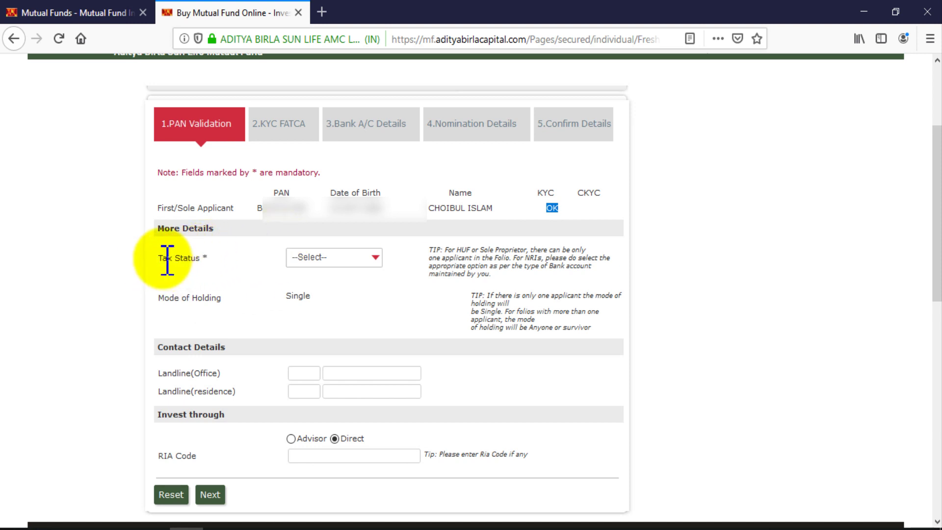
left_click_drag(158, 258, 209, 258)
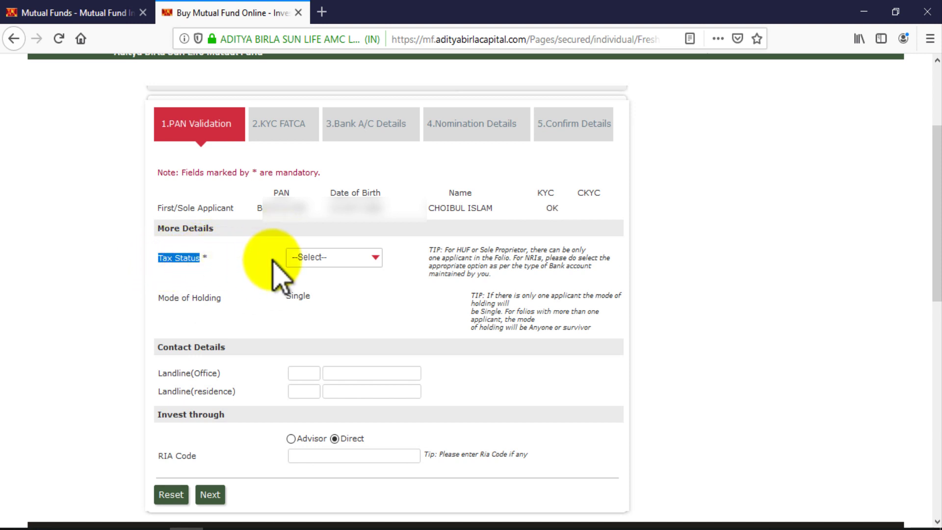
left_click(369, 257)
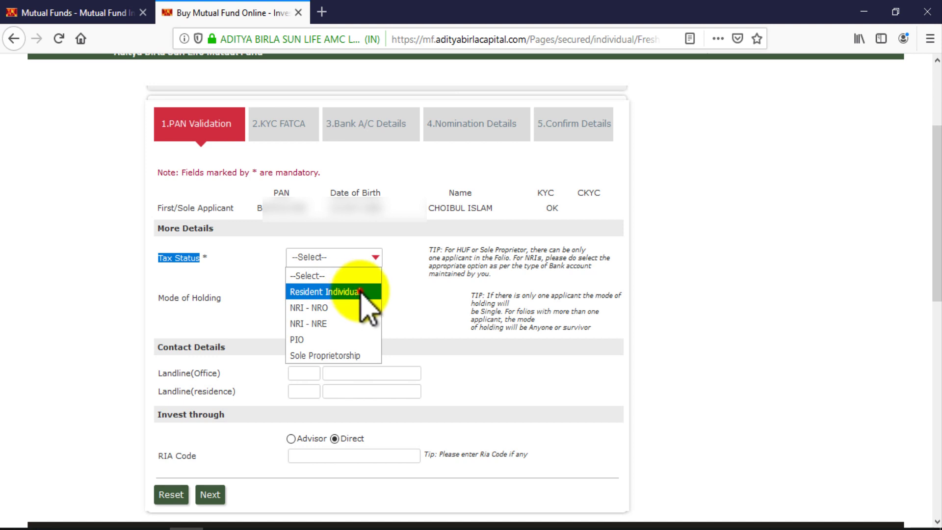
left_click(360, 293)
Review the mode of holding and contact details, then submit the PAN validation step
left_click(152, 298)
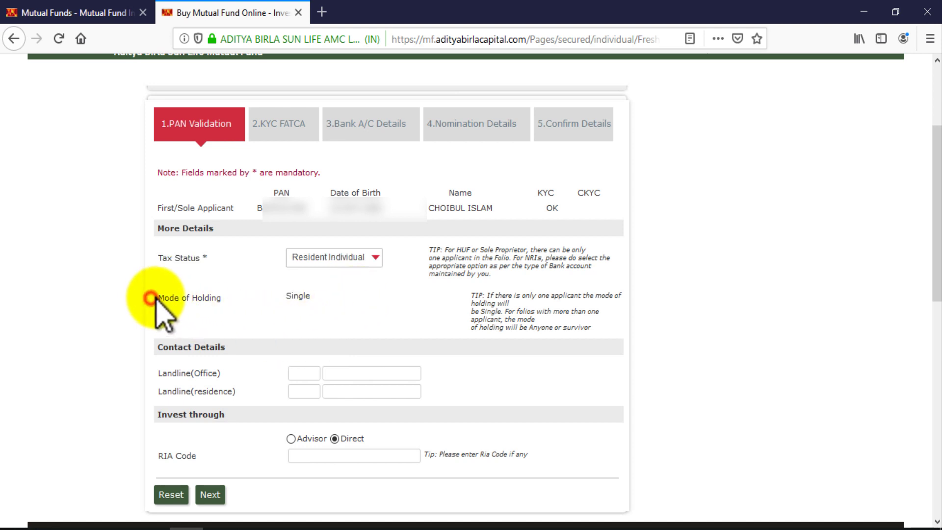
left_click_drag(152, 298, 216, 304)
left_click(237, 304)
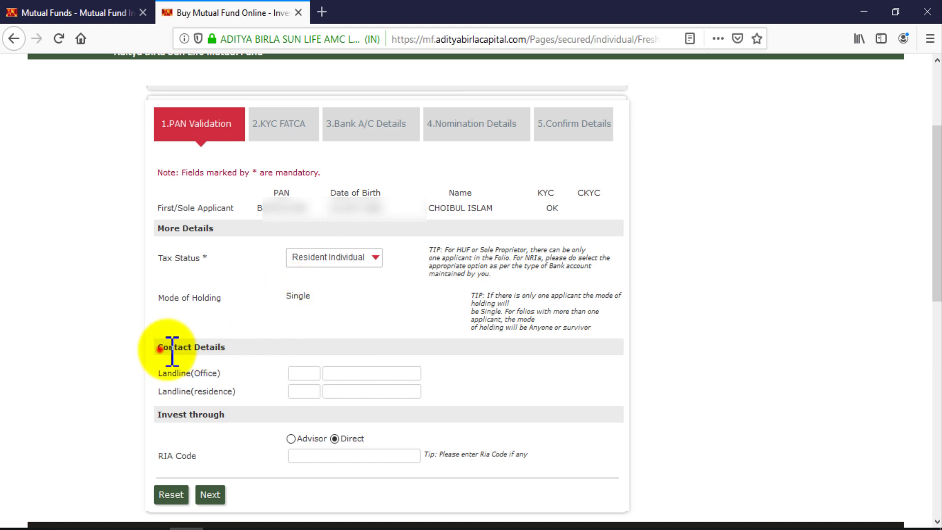
left_click_drag(164, 348, 227, 349)
left_click_drag(158, 377, 331, 378)
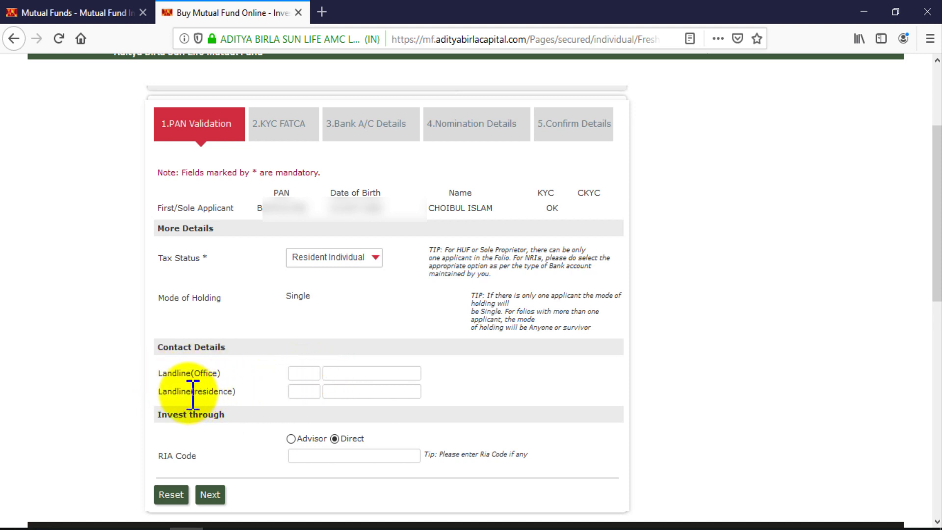
left_click_drag(170, 393, 373, 394)
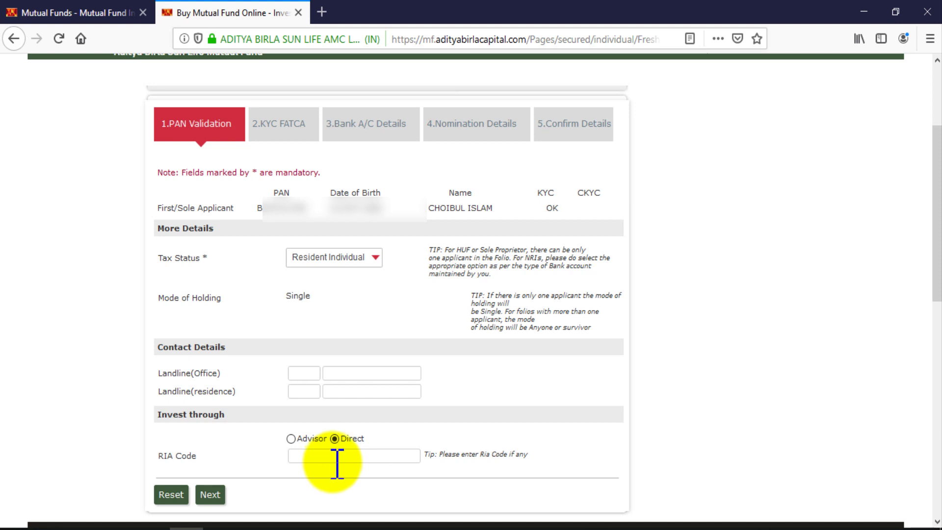
left_click(212, 495)
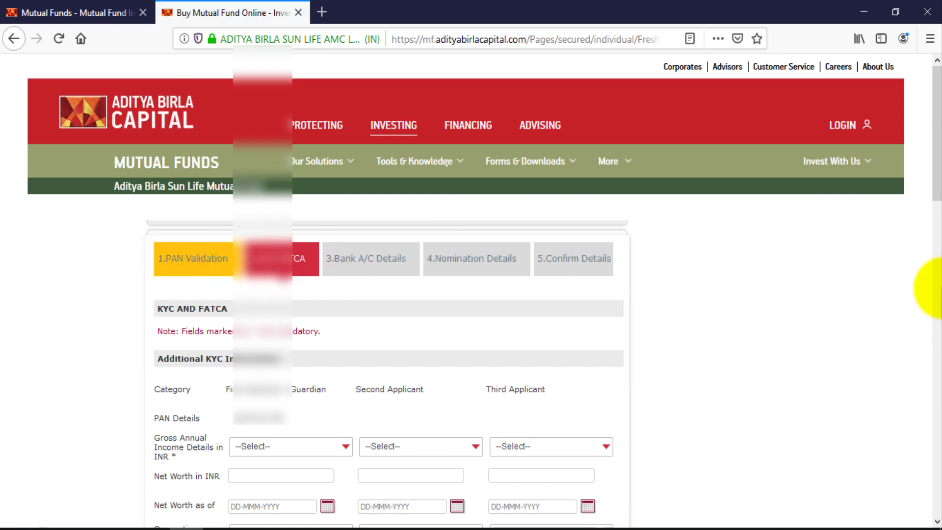
Choose '> 1 <=5 Lacs' as the first applicant's gross annual income and focus Net Worth in INR
left_click_drag(935, 194, 933, 234)
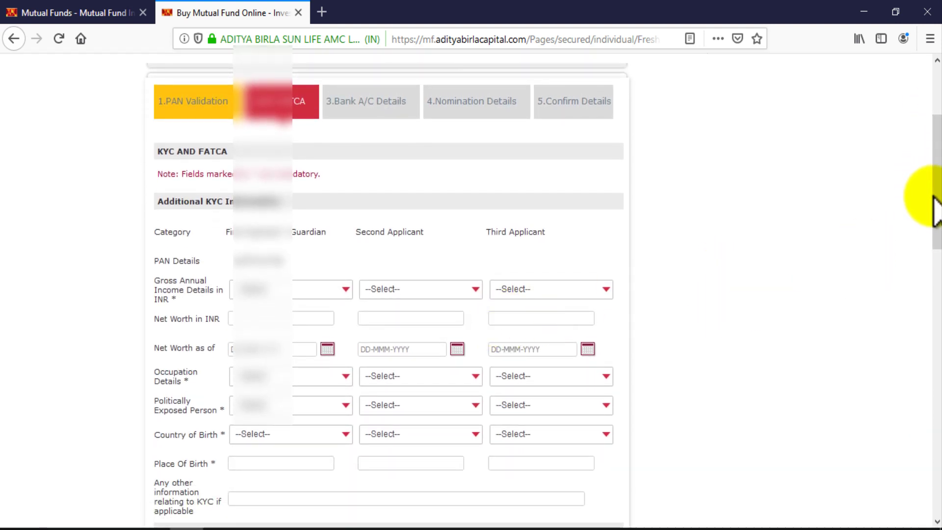
left_click_drag(935, 205, 804, 177)
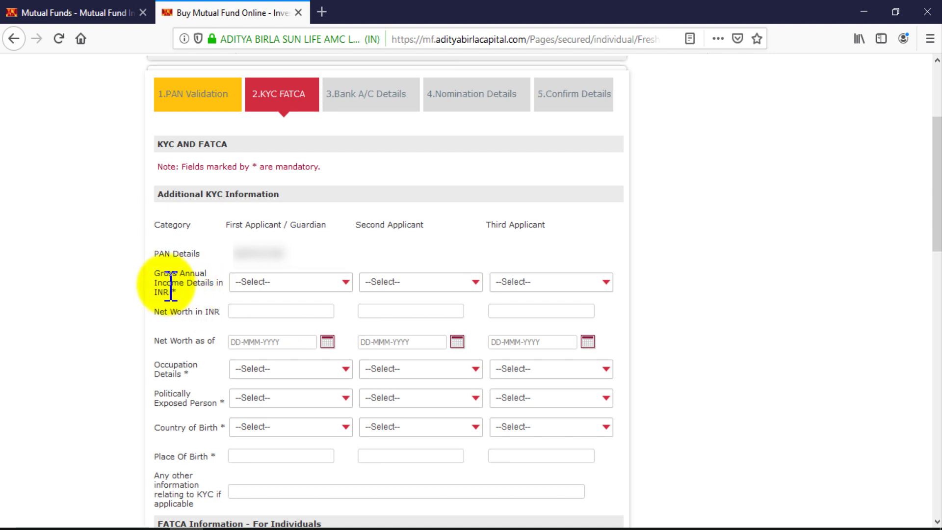
left_click_drag(170, 275, 214, 281)
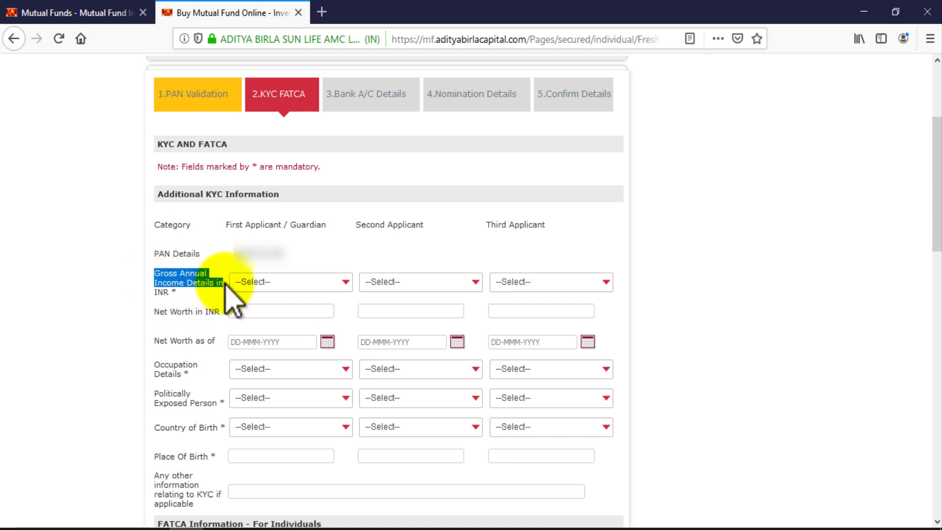
left_click(335, 282)
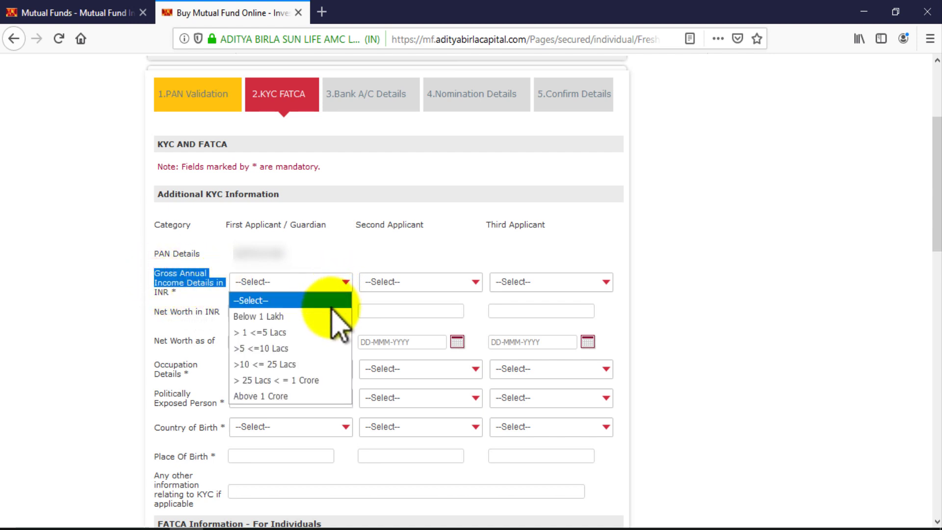
left_click(313, 335)
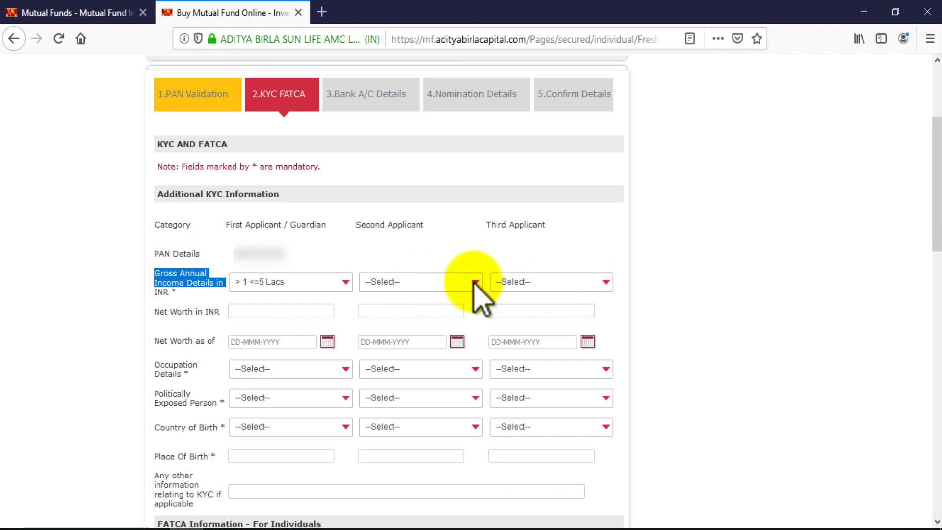
left_click(327, 250)
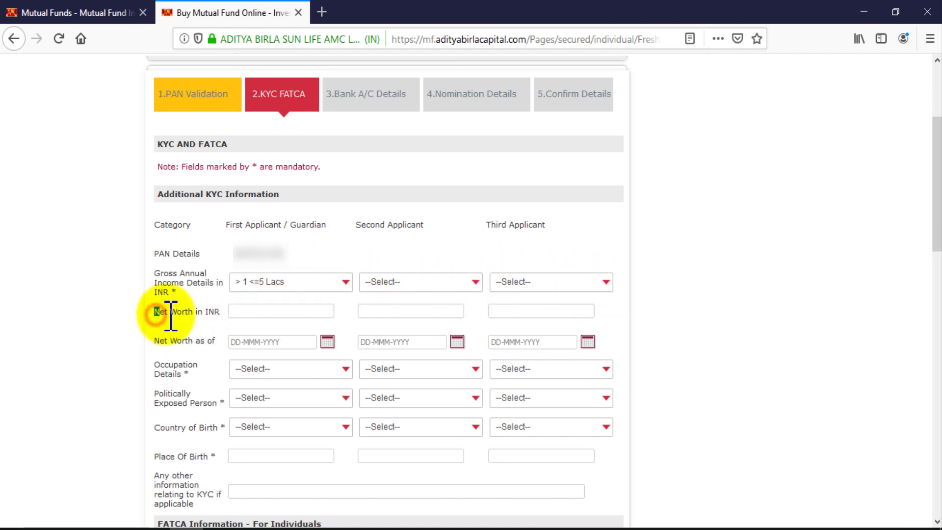
left_click_drag(170, 316, 222, 316)
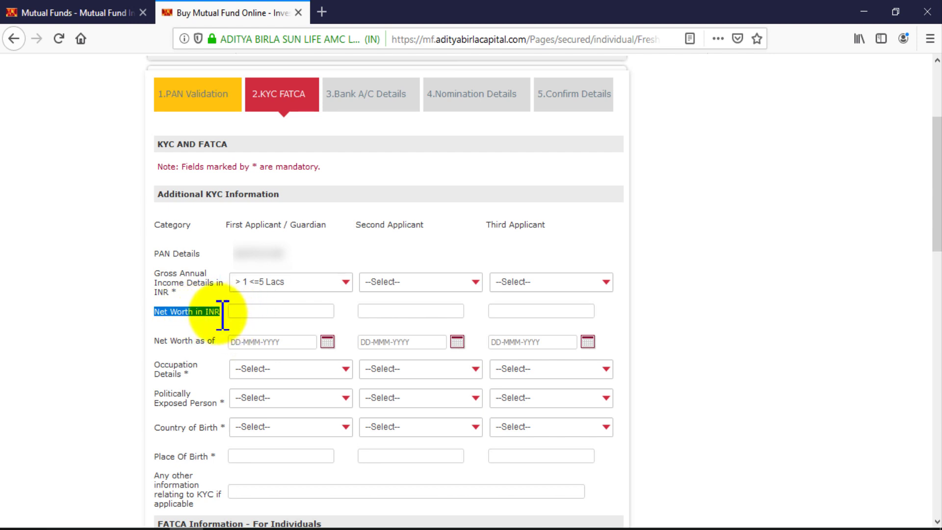
left_click(231, 312)
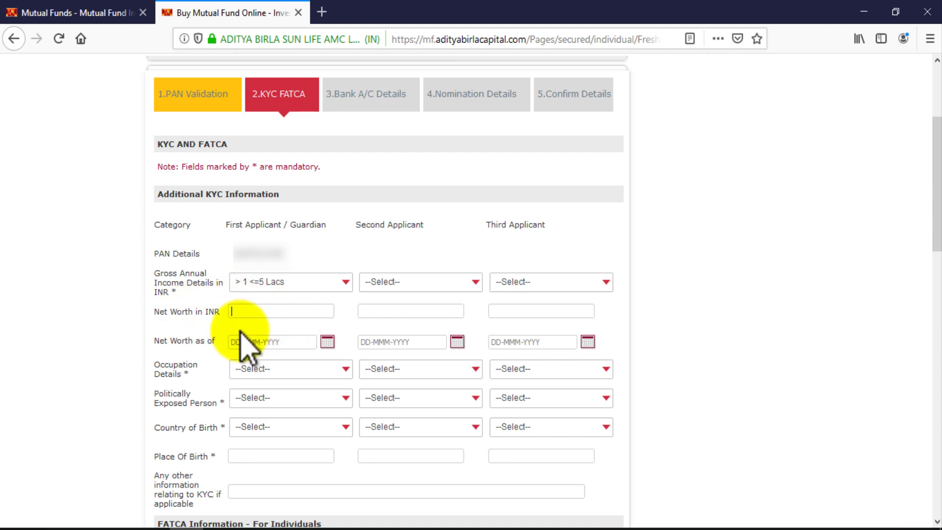
left_click(234, 314)
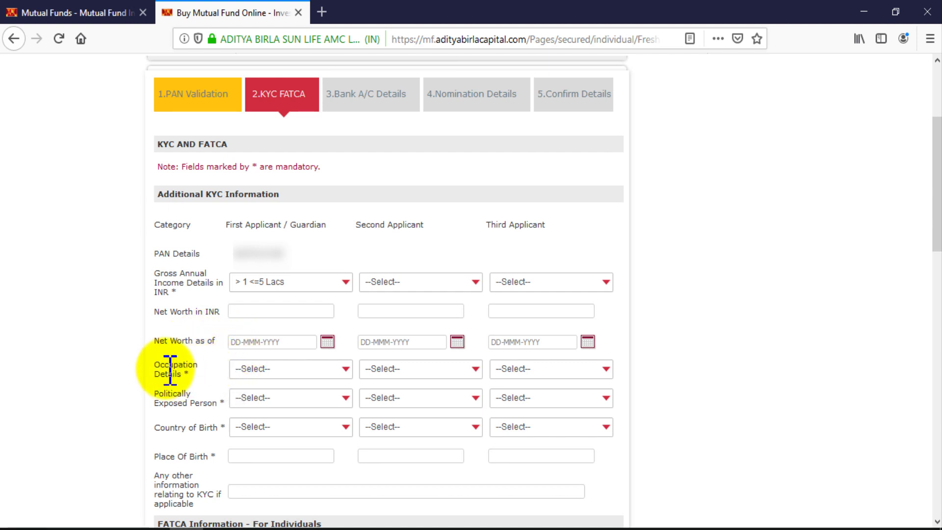
Choose Others as the first applicant's occupation and specify it as SALLRERY
left_click_drag(163, 369, 211, 385)
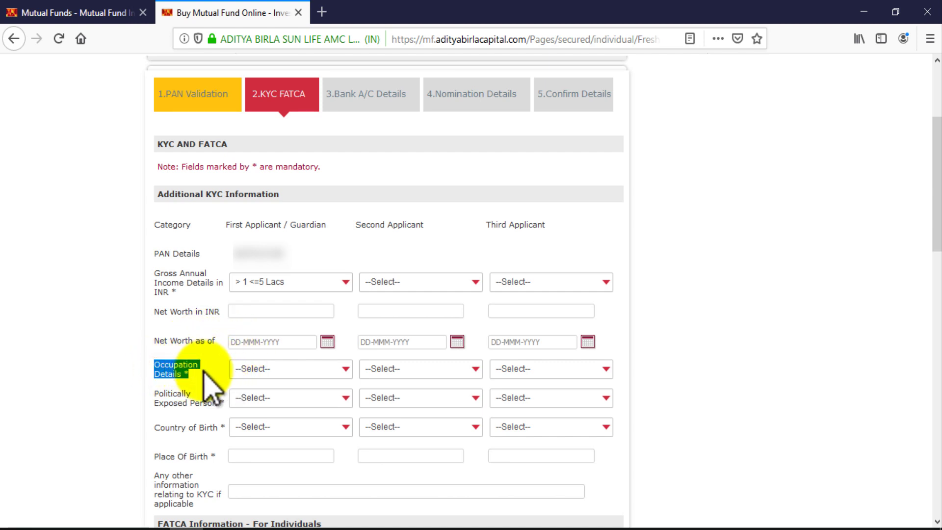
left_click(326, 372)
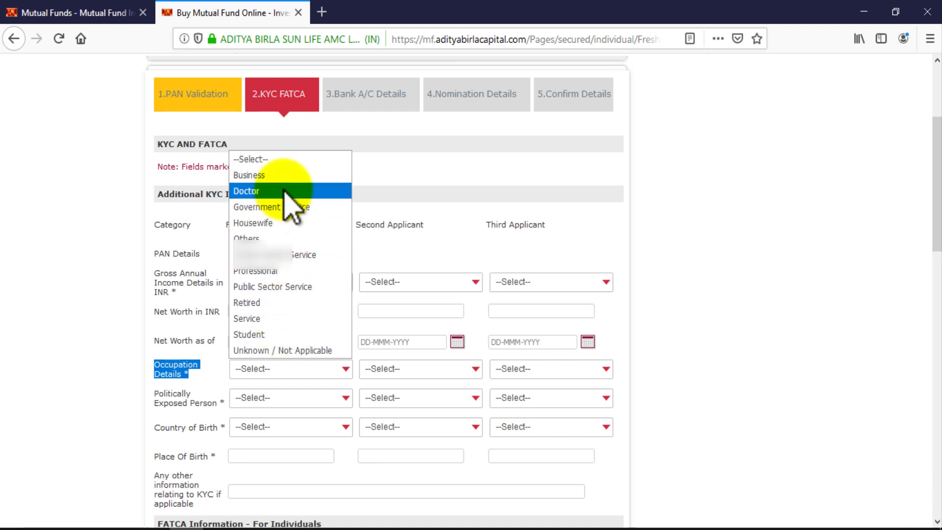
left_click(284, 239)
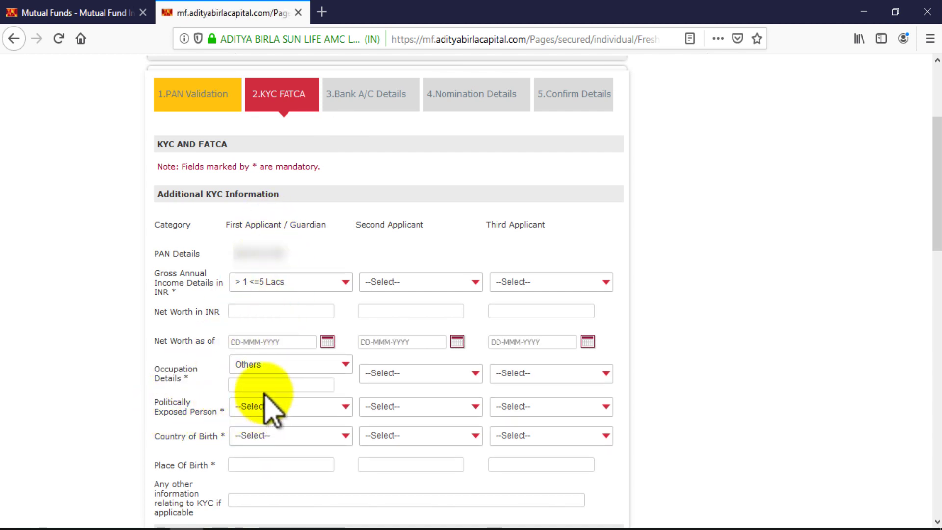
left_click(345, 365)
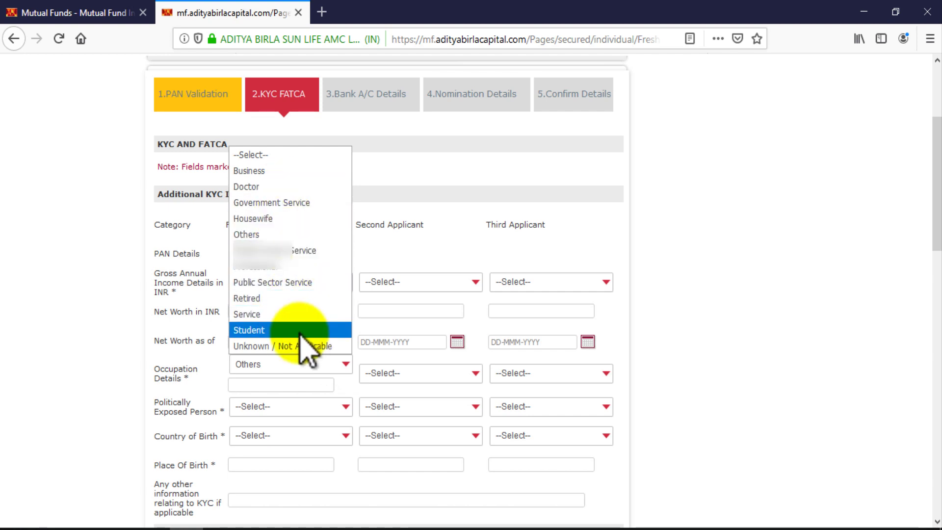
left_click(294, 381)
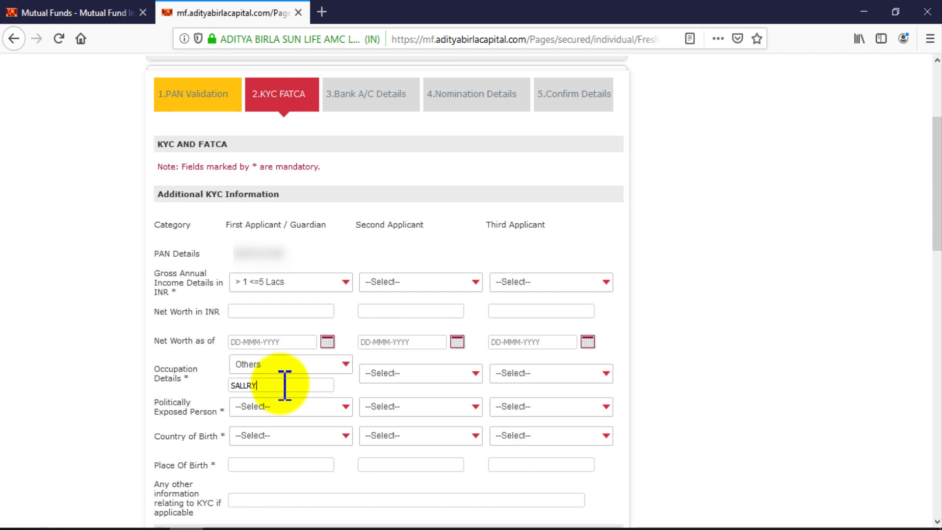
type("SALLRY")
key("BackSpace")
type("ERY")
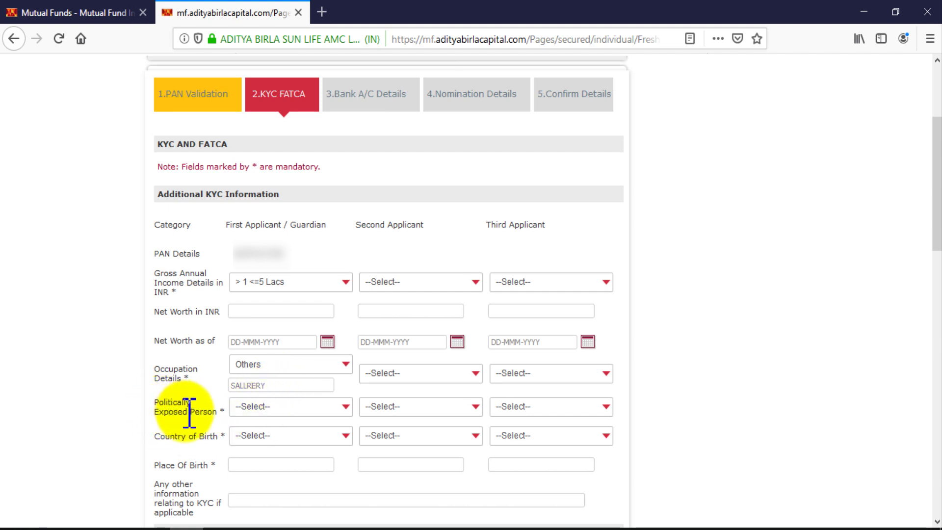
Set Politically Exposed Person to No and Country of Birth to India
left_click(273, 407)
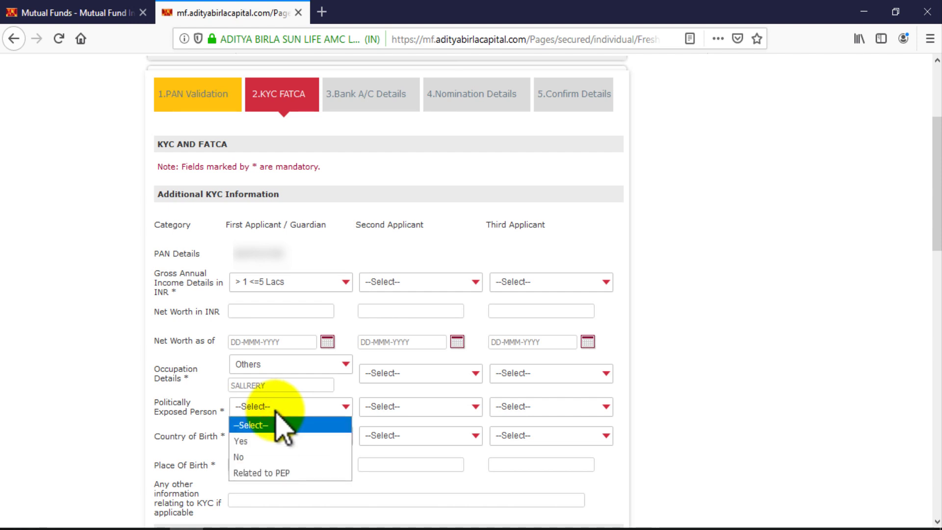
left_click(275, 457)
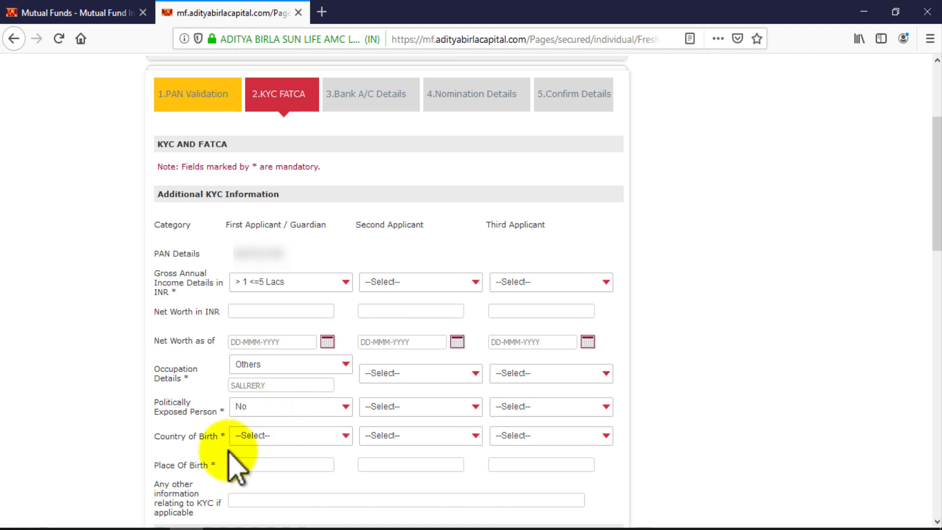
left_click_drag(159, 437, 212, 436)
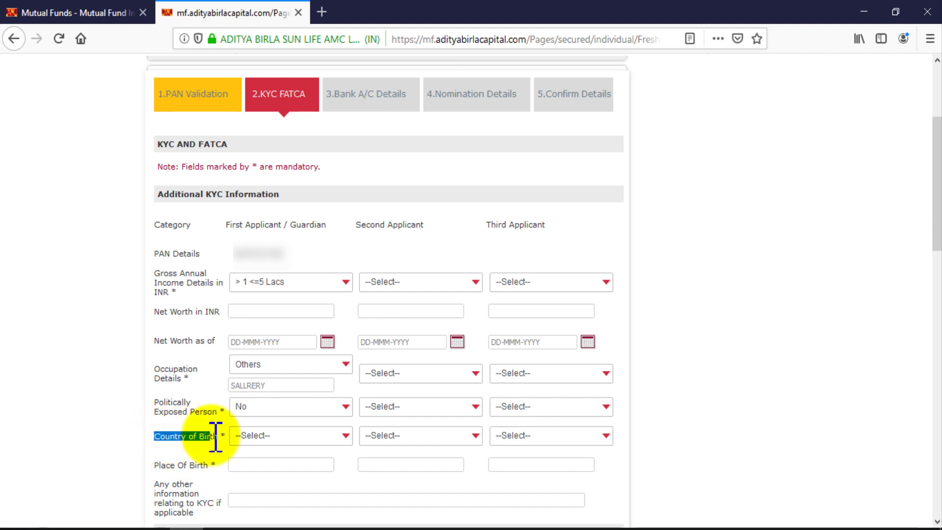
left_click(281, 436)
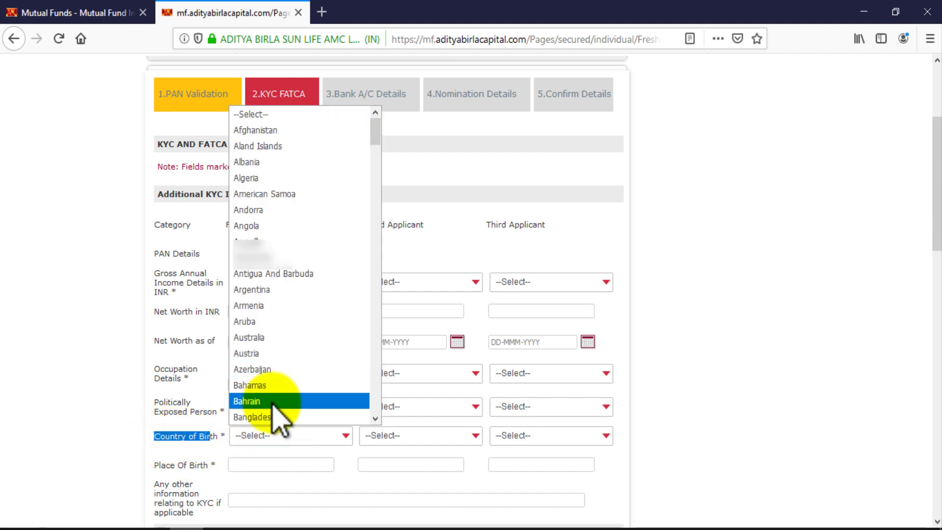
scroll(274, 410, "down", 20)
left_click(274, 415)
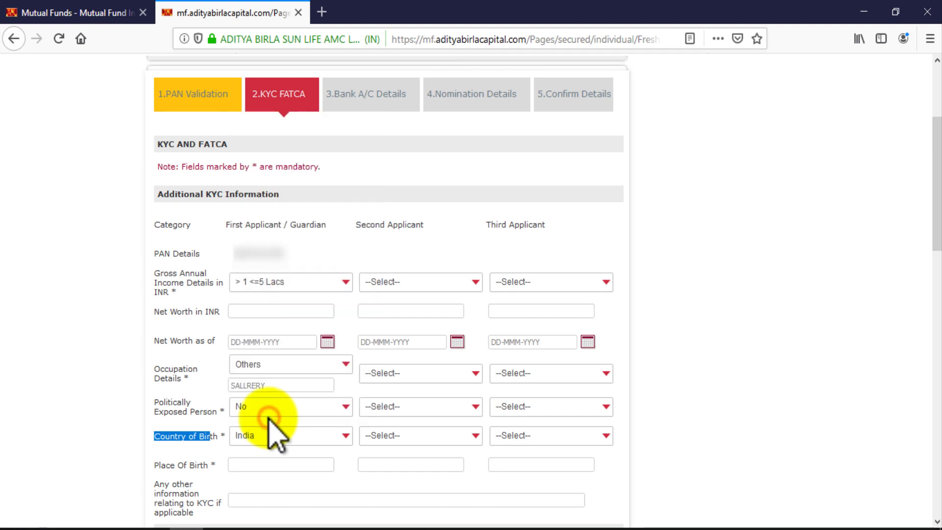
left_click(194, 439)
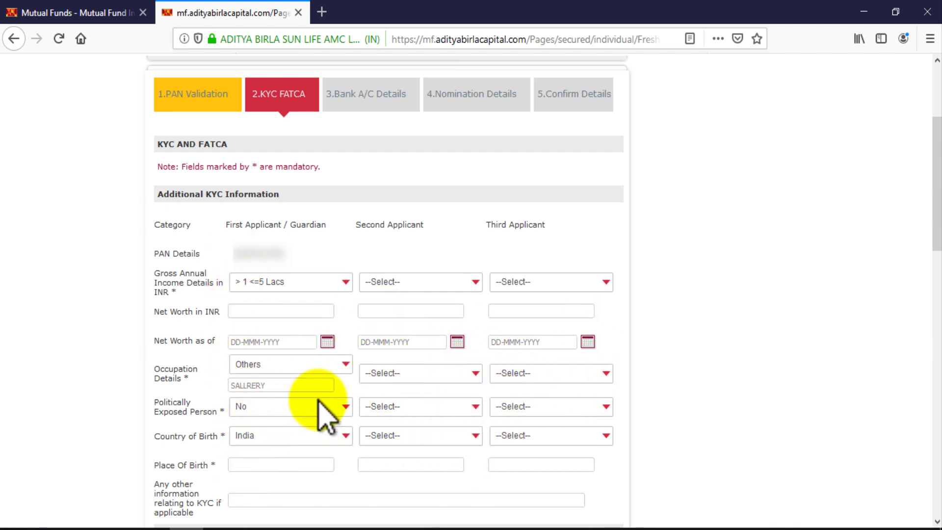
Type the first applicant's town into Place Of Birth
left_click_drag(157, 464, 208, 467)
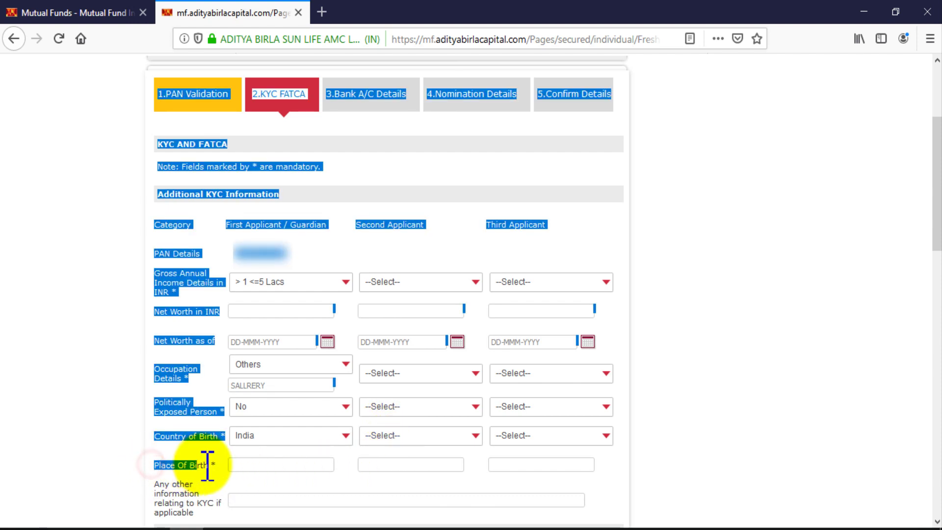
left_click(202, 465)
left_click(242, 465)
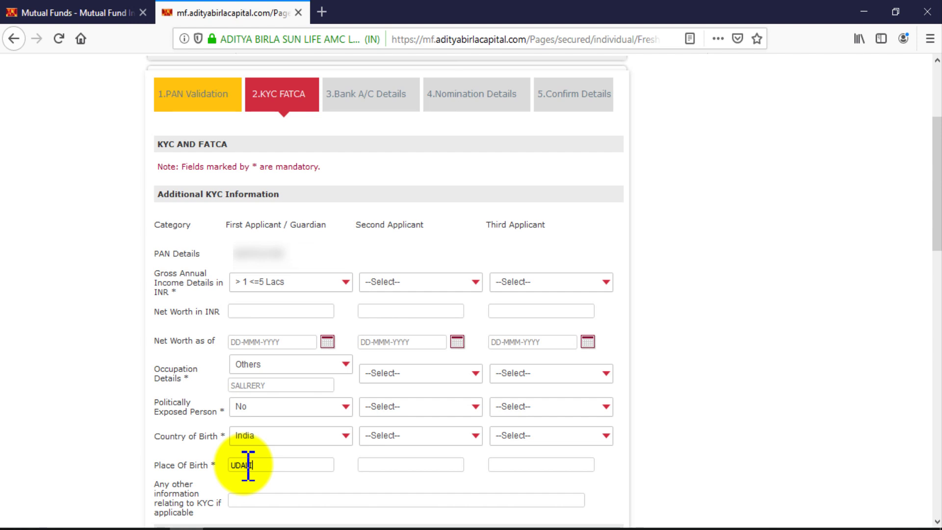
type("UDALI")
scroll(584, 410, "down", 1)
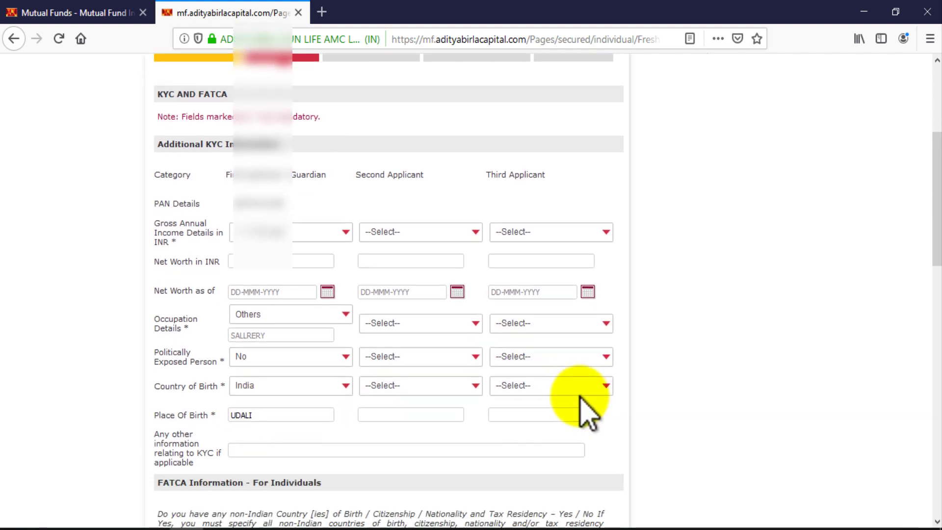
Finish the place of birth entry and move down to the FATCA information section
scroll(584, 410, "down", 2)
left_click(156, 338)
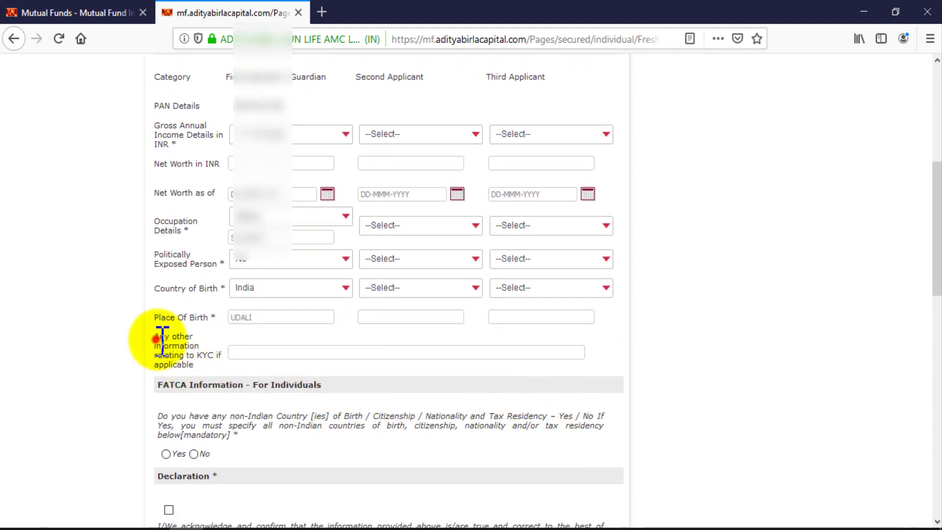
left_click_drag(162, 339, 294, 358)
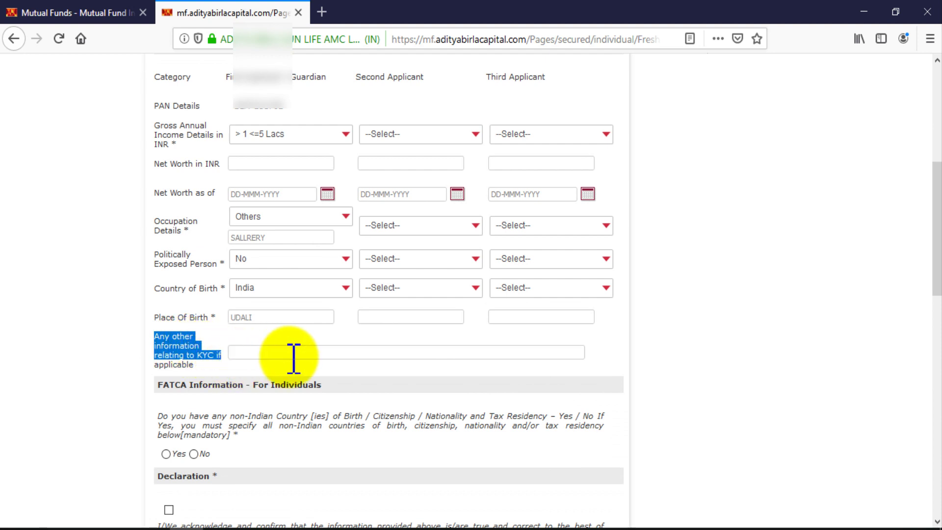
left_click(293, 357)
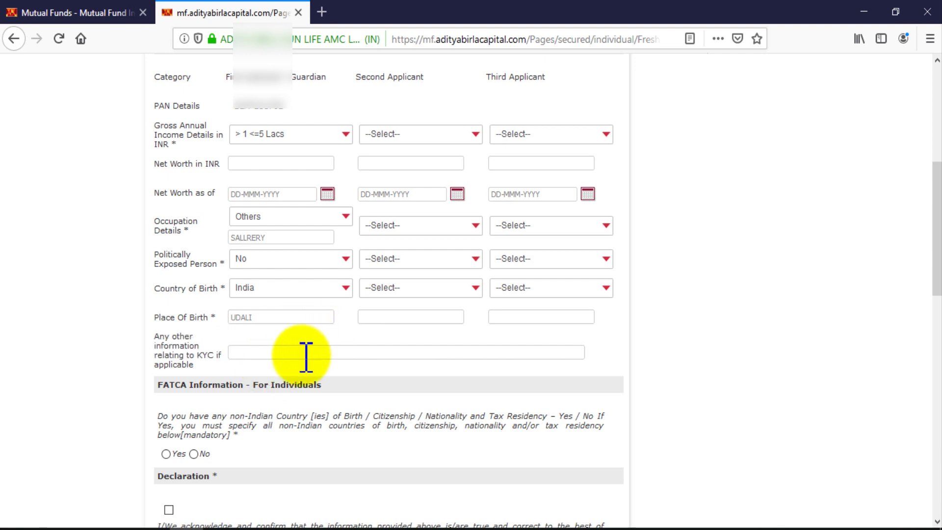
scroll(343, 406, "down", 3)
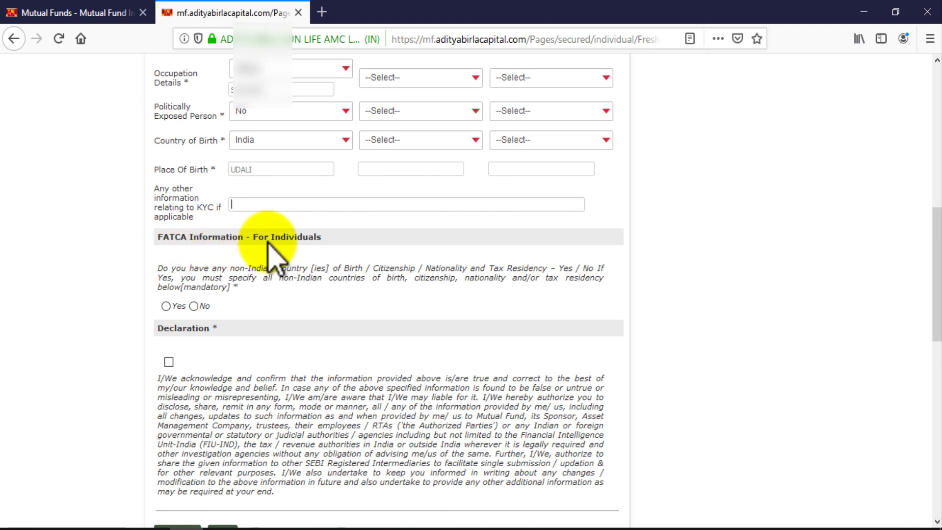
Answer No to the non-Indian residency question and tick the declaration checkbox
left_click_drag(158, 267, 248, 287)
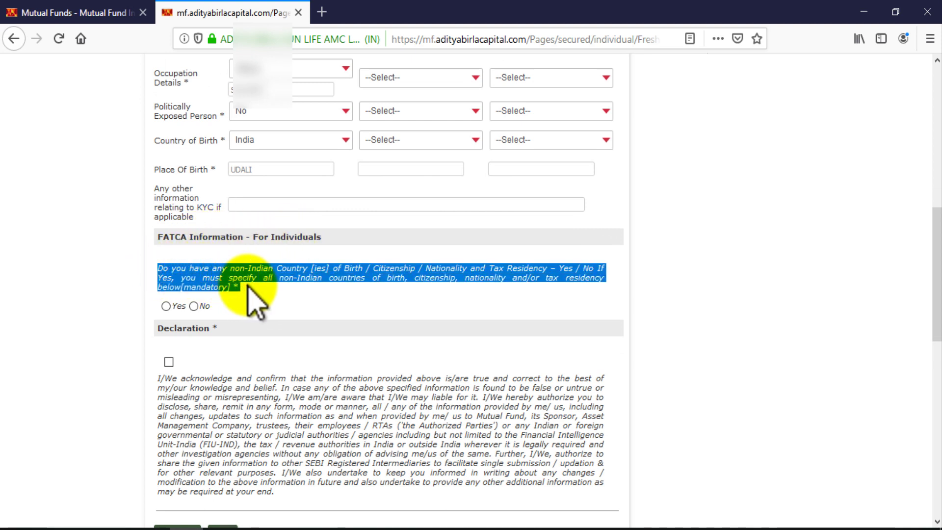
left_click(194, 307)
left_click(169, 363)
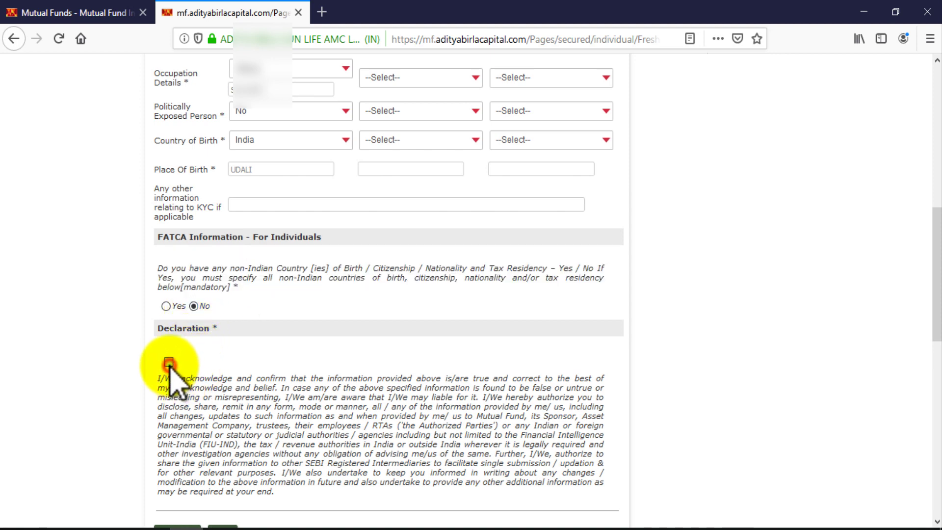
scroll(246, 412, "down", 3)
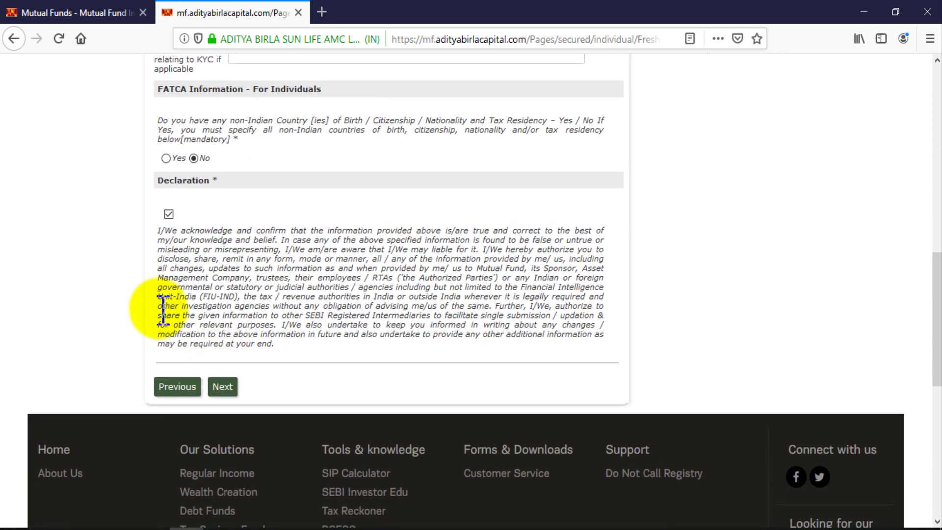
left_click_drag(168, 238, 423, 376)
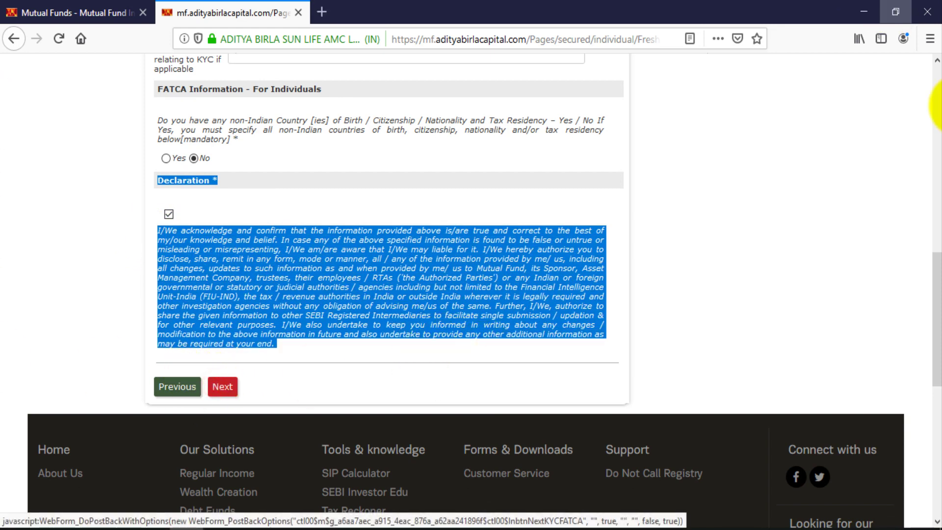
scroll(9, 373, "down", 7)
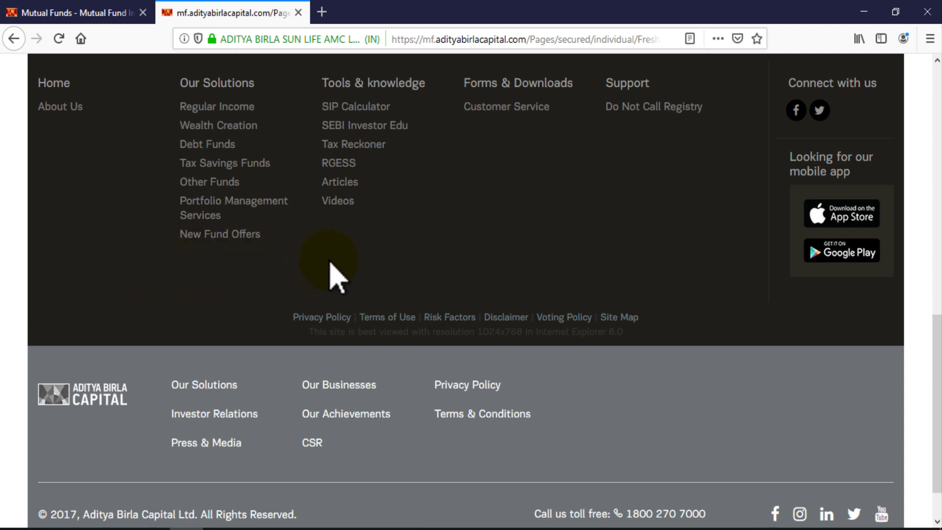
Re-enter the bank account number under Confirm Account Number and choose Savings Account as the account type
scroll(336, 277, "up", 5)
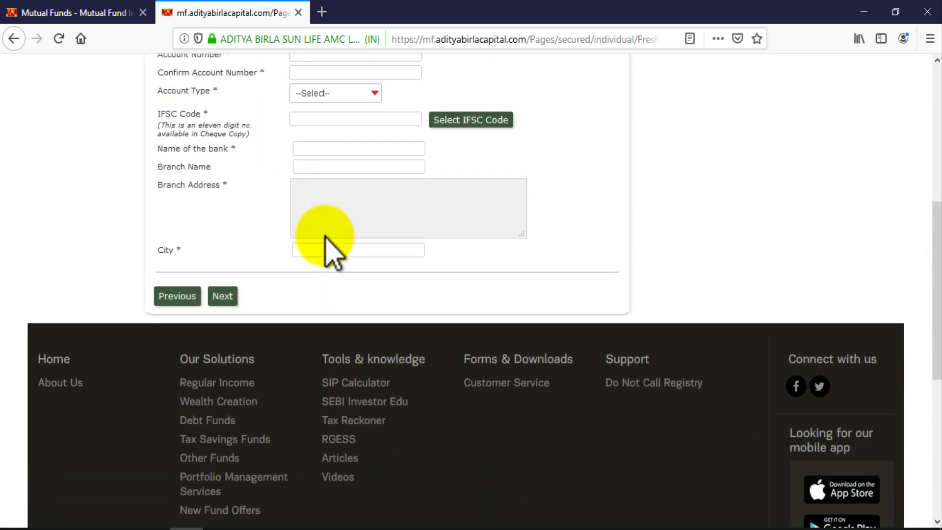
scroll(363, 246, "up", 6)
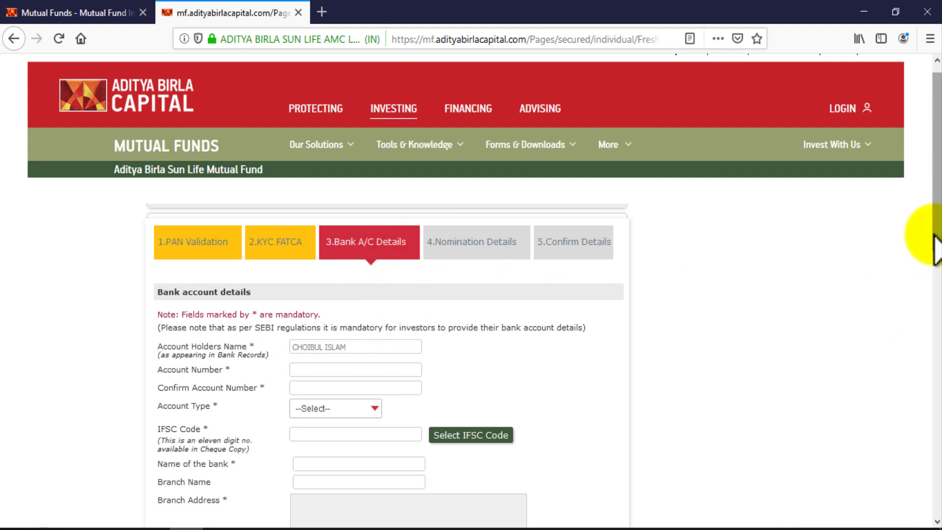
left_click_drag(936, 236, 935, 296)
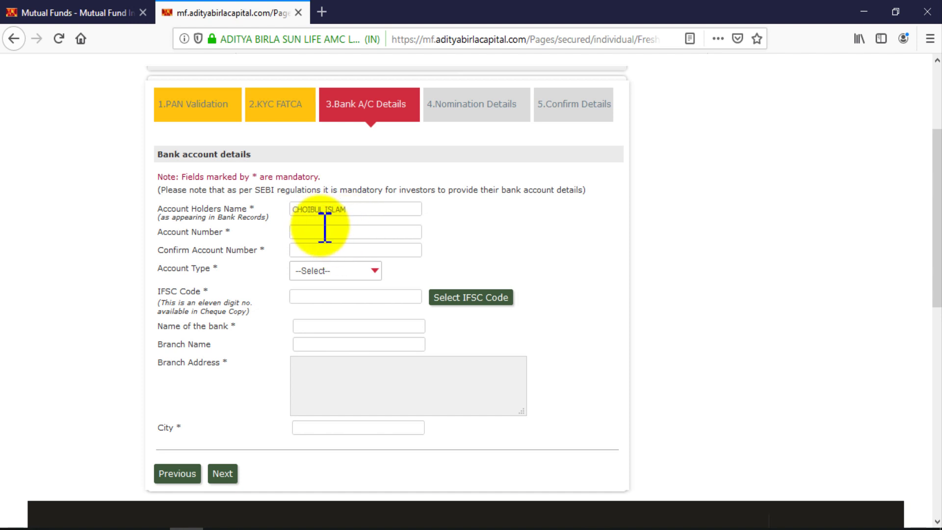
left_click_drag(349, 211, 305, 212)
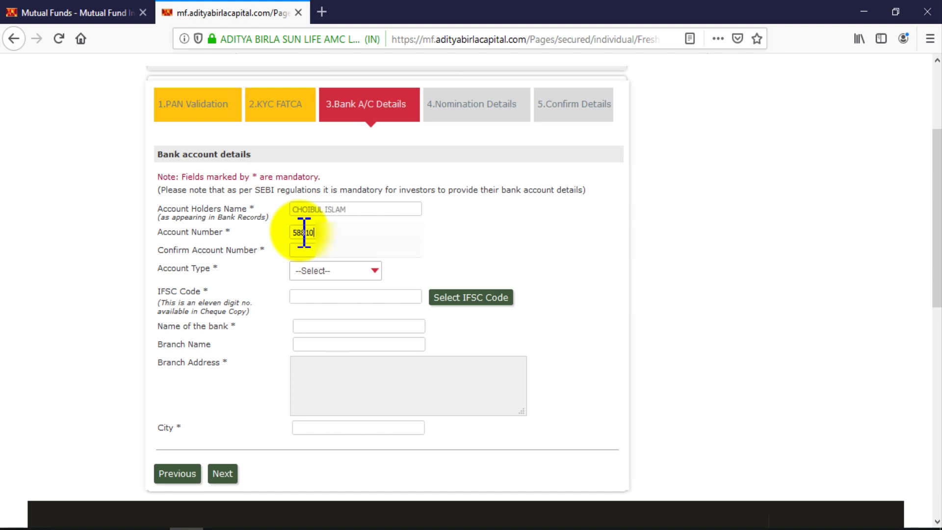
left_click_drag(154, 249, 301, 248)
left_click(300, 251)
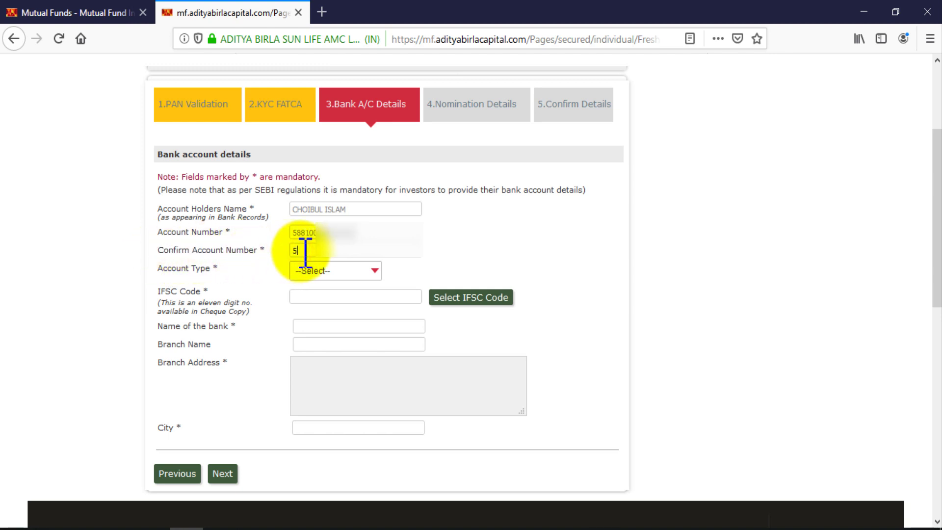
left_click_drag(157, 269, 163, 269)
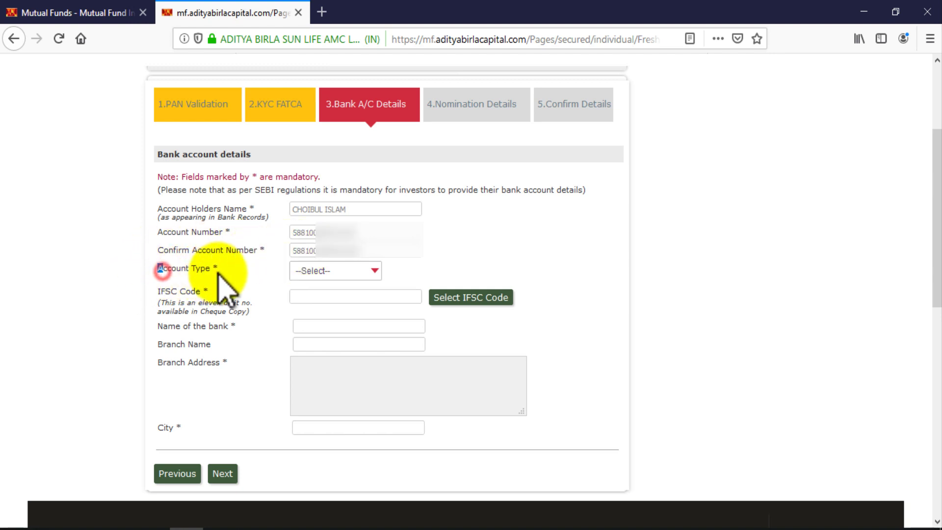
left_click(338, 274)
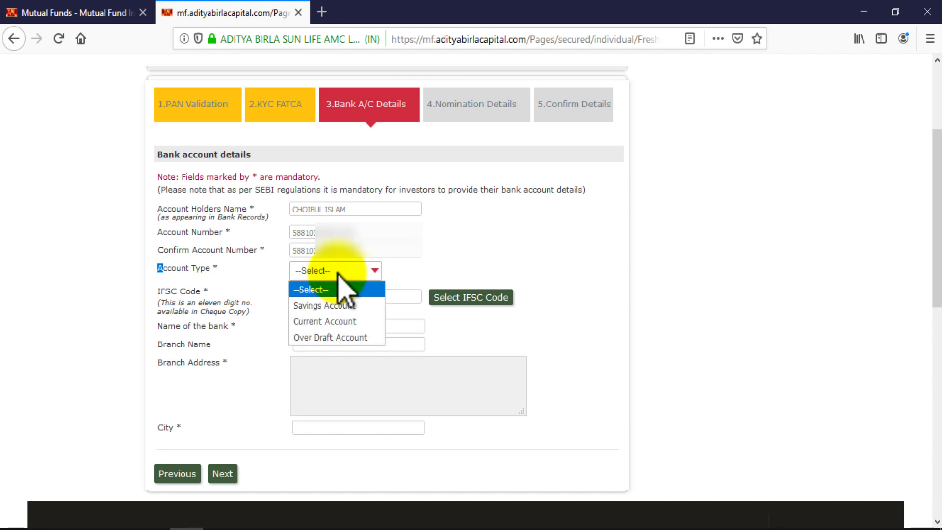
left_click(344, 306)
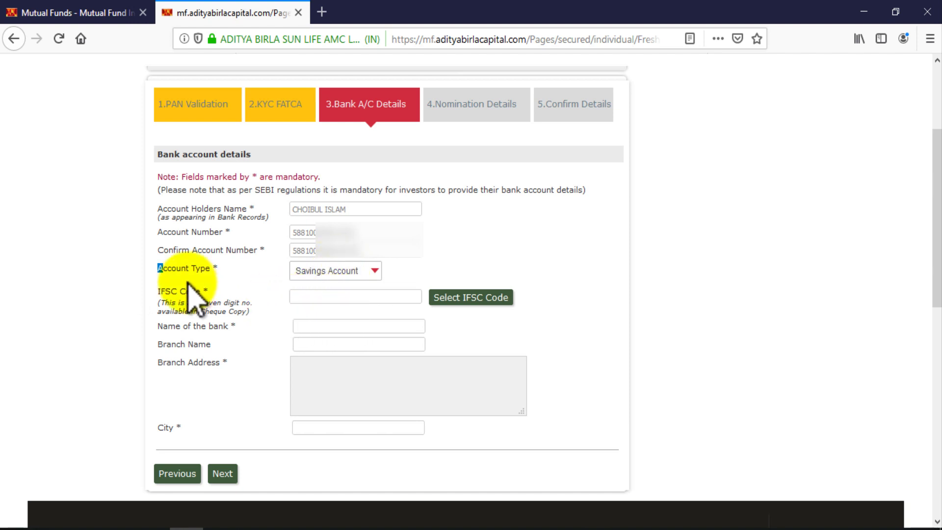
left_click(328, 297)
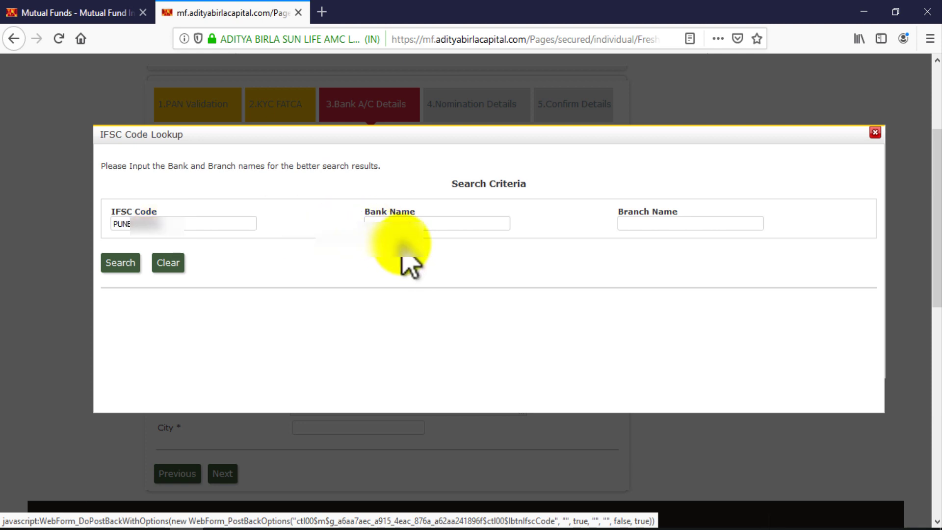
Fill the bank and branch names, then use the IFSC lookup to select the Punjab National Bank branch
left_click(414, 219)
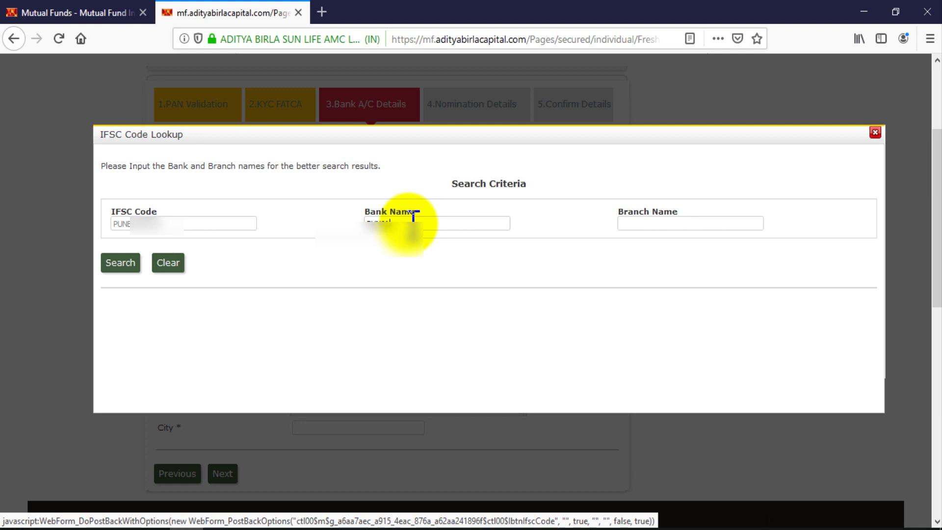
left_click(680, 221)
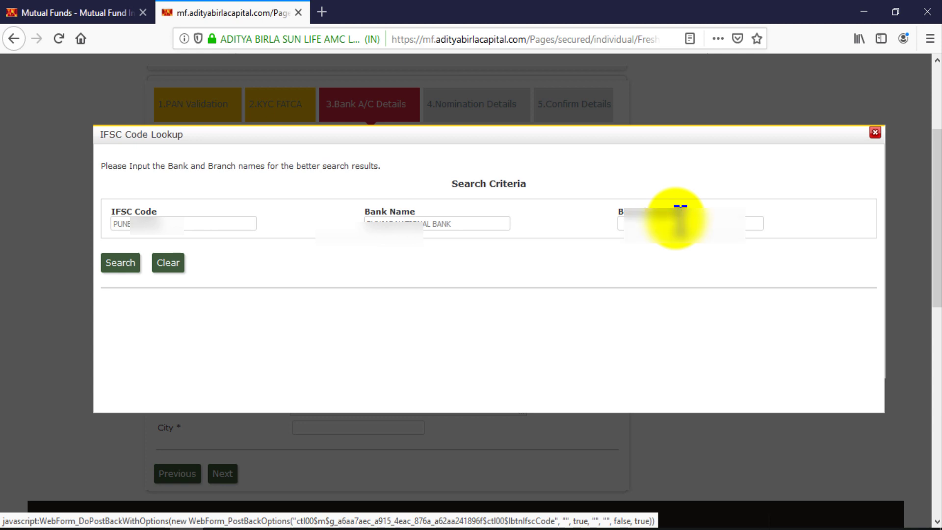
left_click(121, 264)
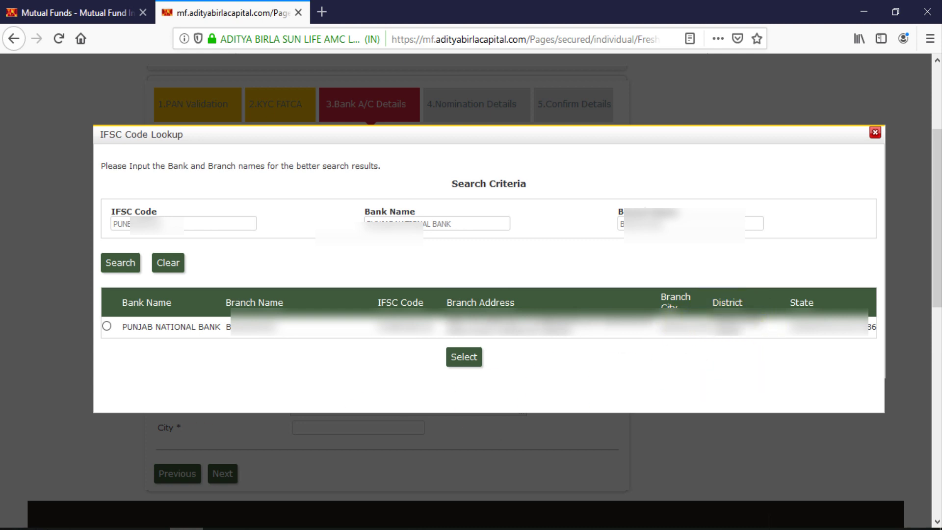
left_click(107, 326)
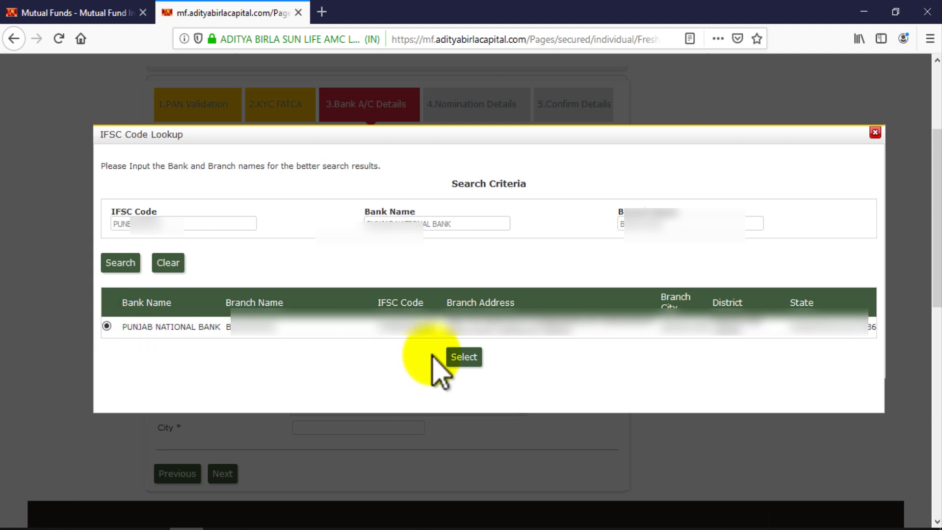
left_click(466, 357)
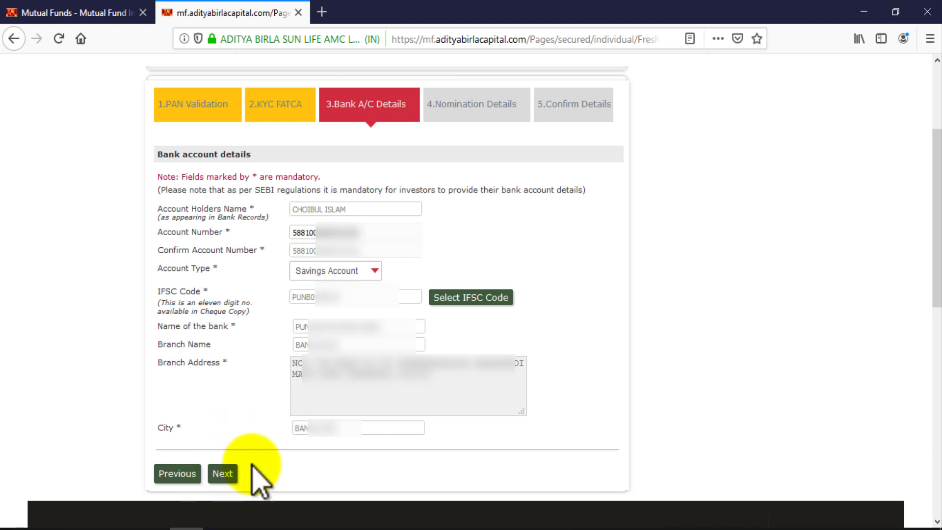
On the nomination step, review the nominee fields, then tick 'I / We hereby DO NOT wish to nominate'
left_click(234, 473)
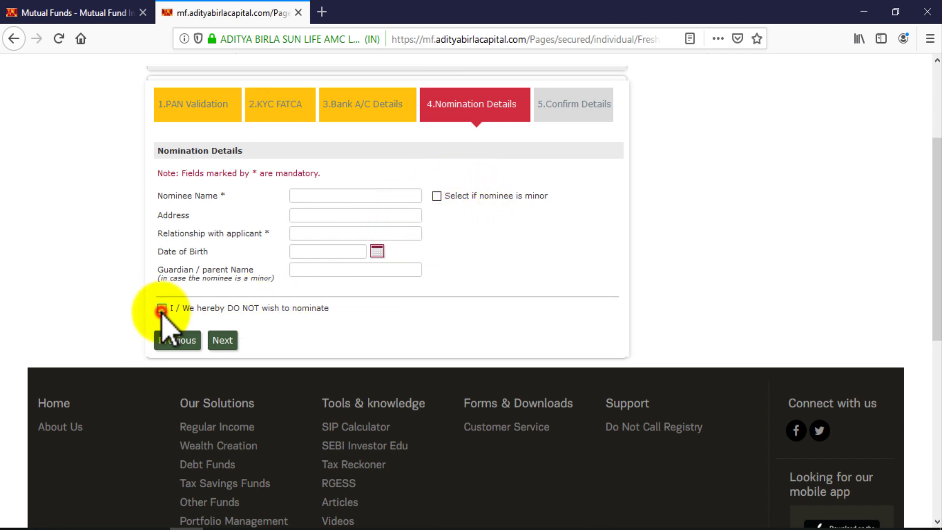
left_click(223, 341)
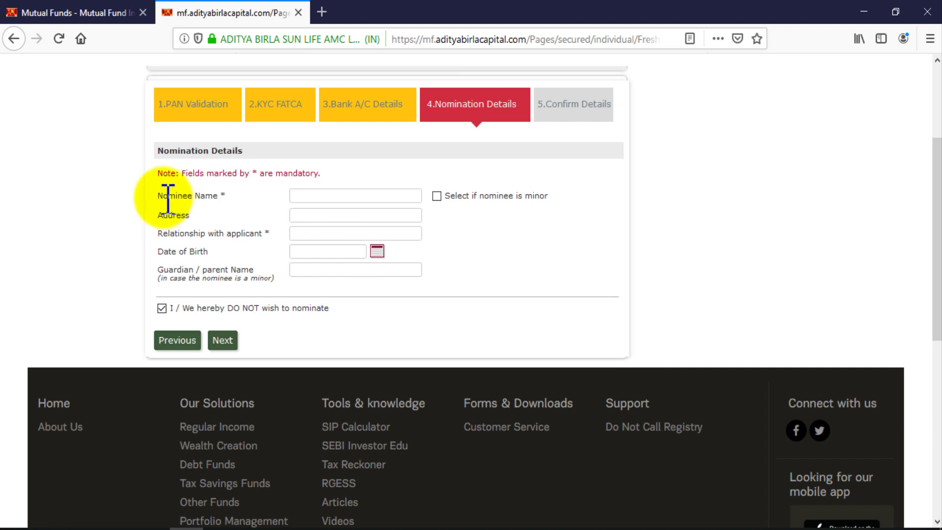
left_click(162, 308)
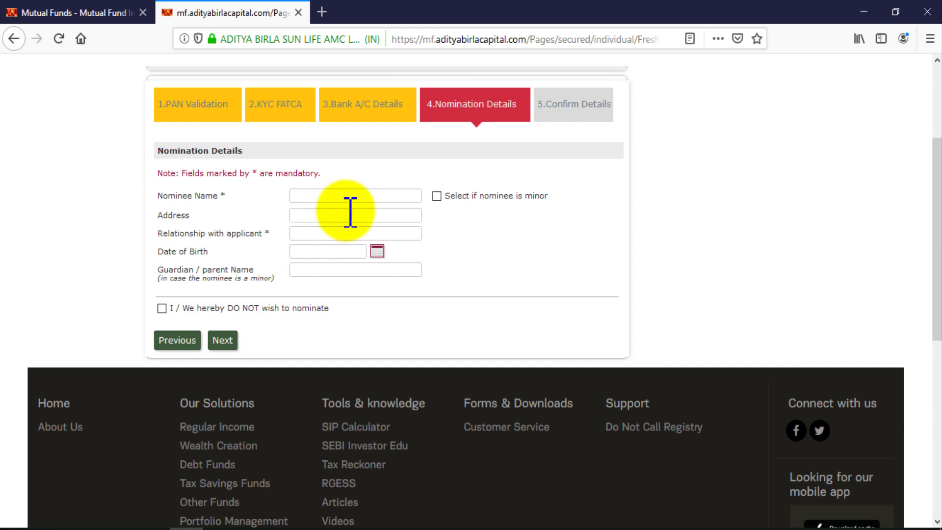
mouse_move(445, 195)
left_mouse_down()
mouse_move(550, 197)
mouse_move(437, 197)
left_mouse_up()
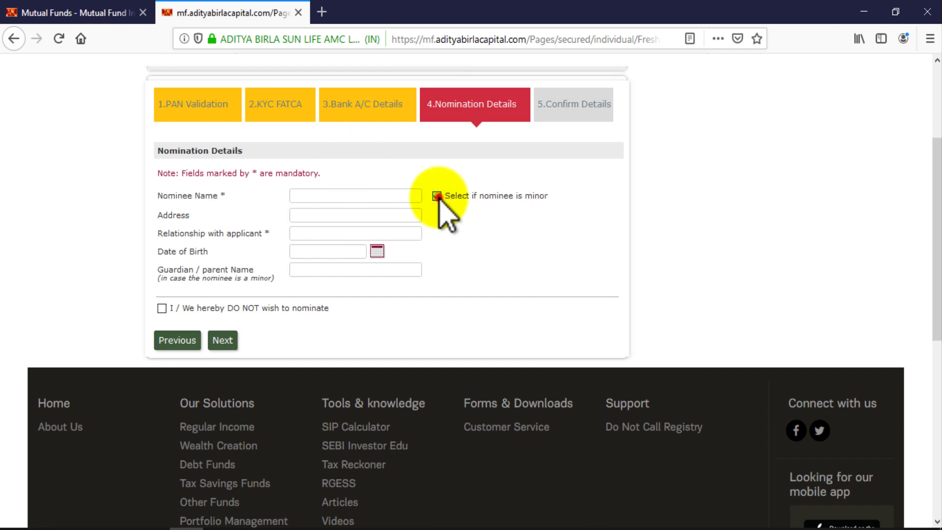
left_click_drag(437, 197, 437, 196)
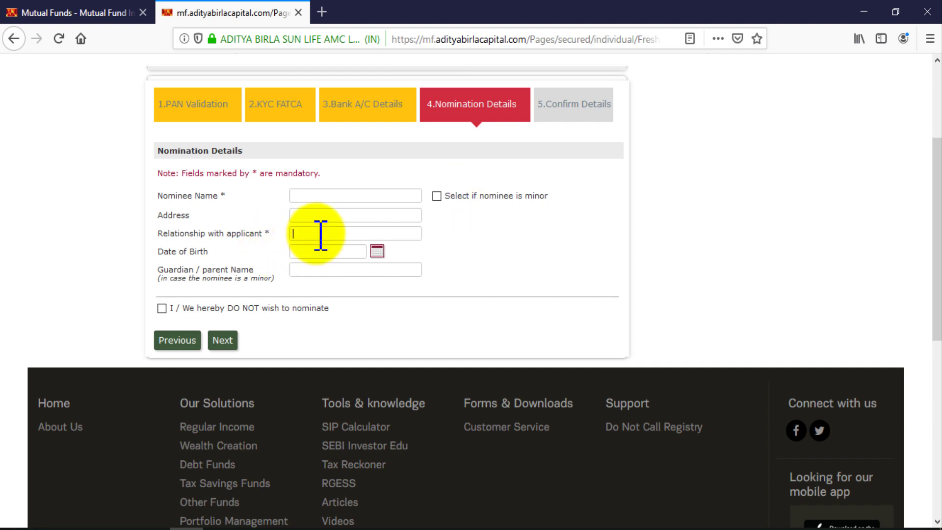
left_click(309, 251)
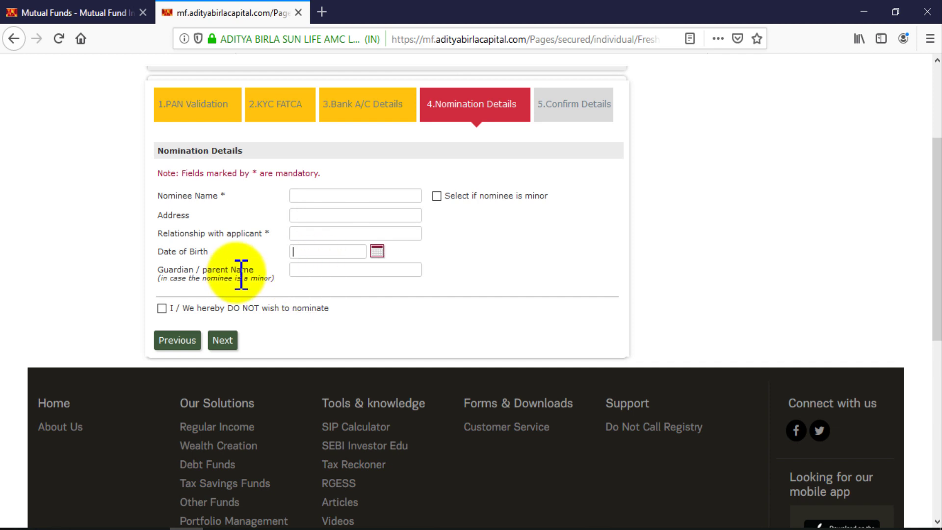
left_click_drag(162, 278, 269, 278)
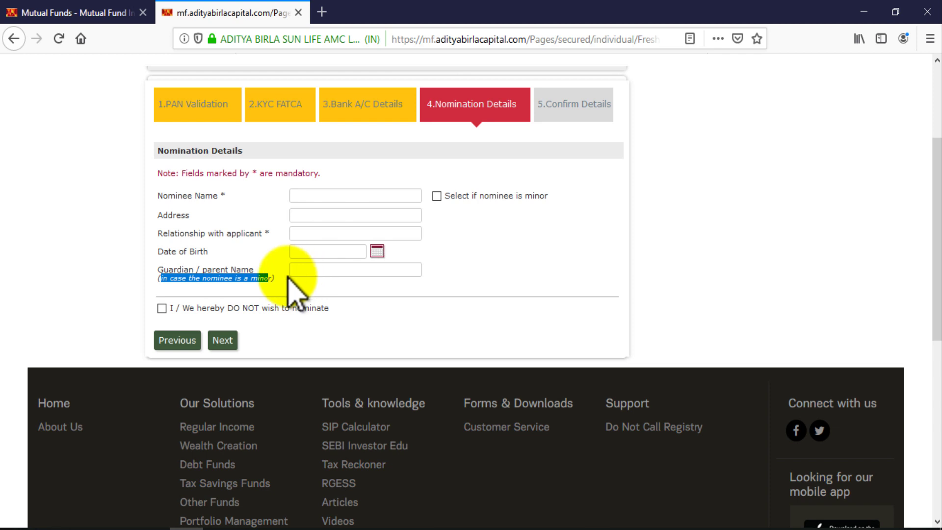
left_click(162, 309)
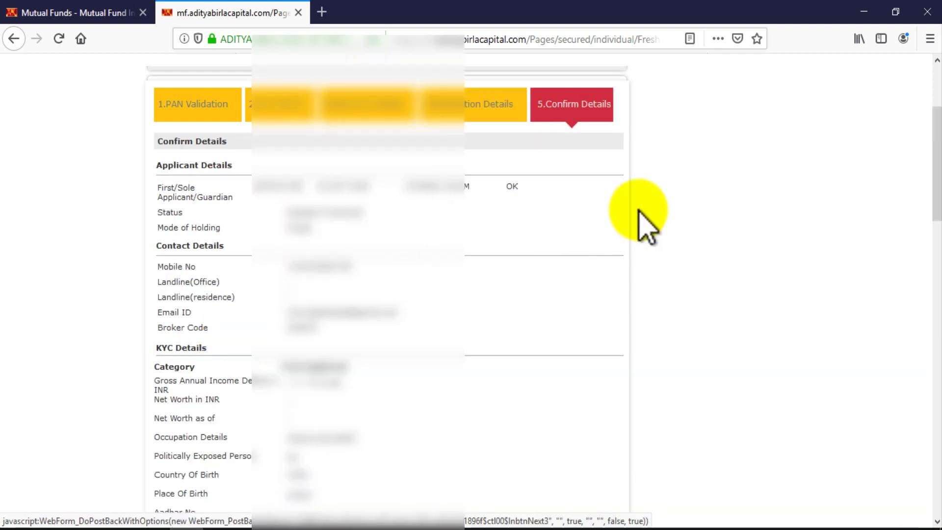
Scroll the Confirm Details summary down to the bank and nomination sections
left_click_drag(937, 210, 936, 376)
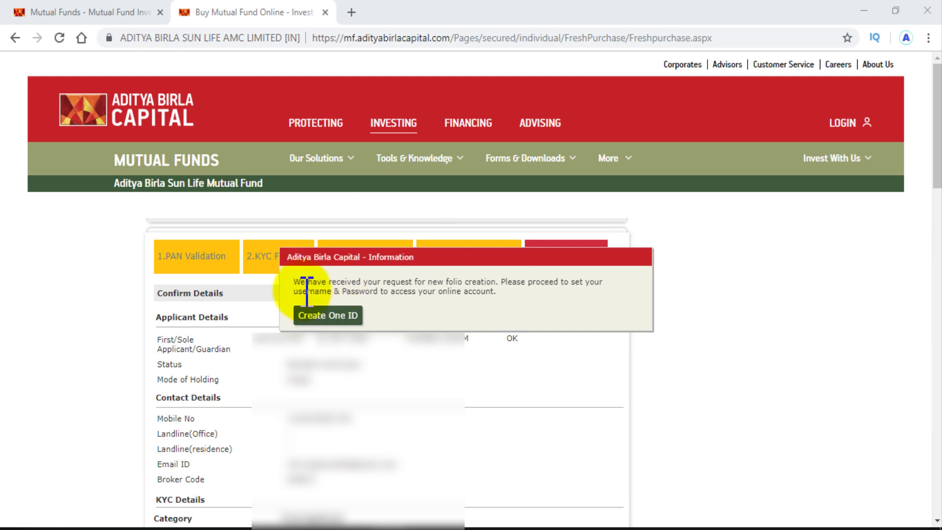
Read the folio-request-received notice and choose Create One ID
left_click_drag(296, 285, 541, 290)
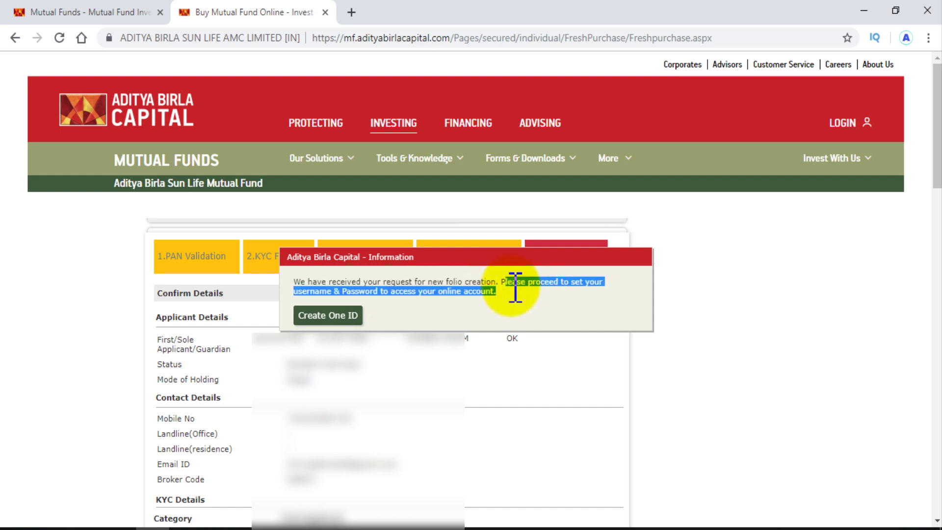
left_click(452, 293)
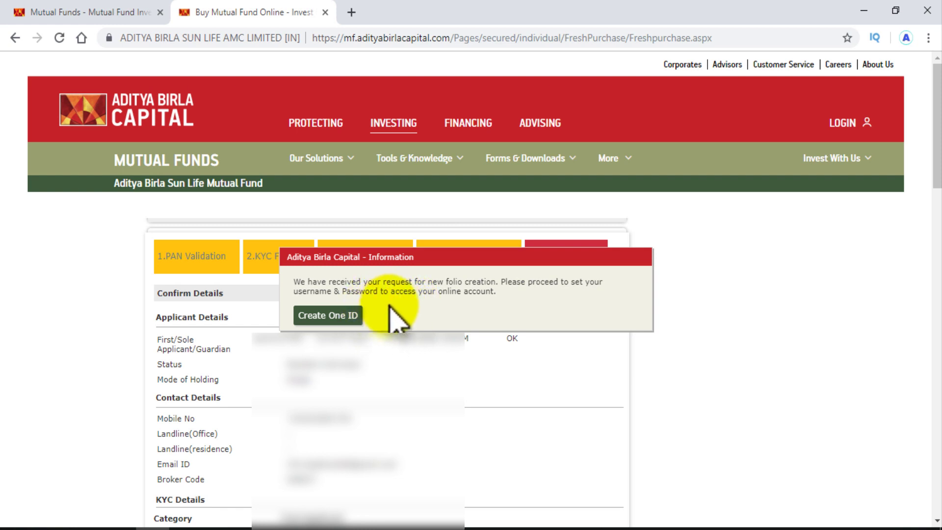
left_click(347, 319)
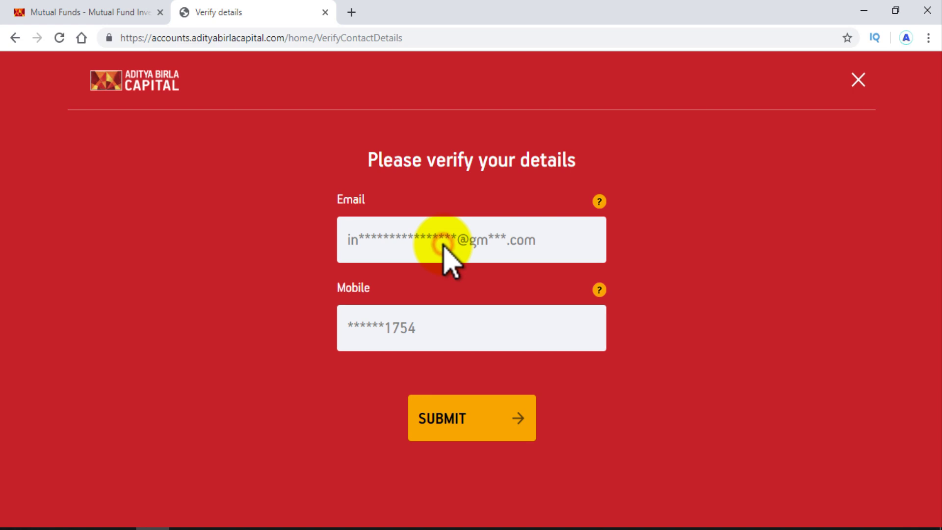
Submit the masked registered email and mobile shown on the Please verify your details page
left_click(470, 415)
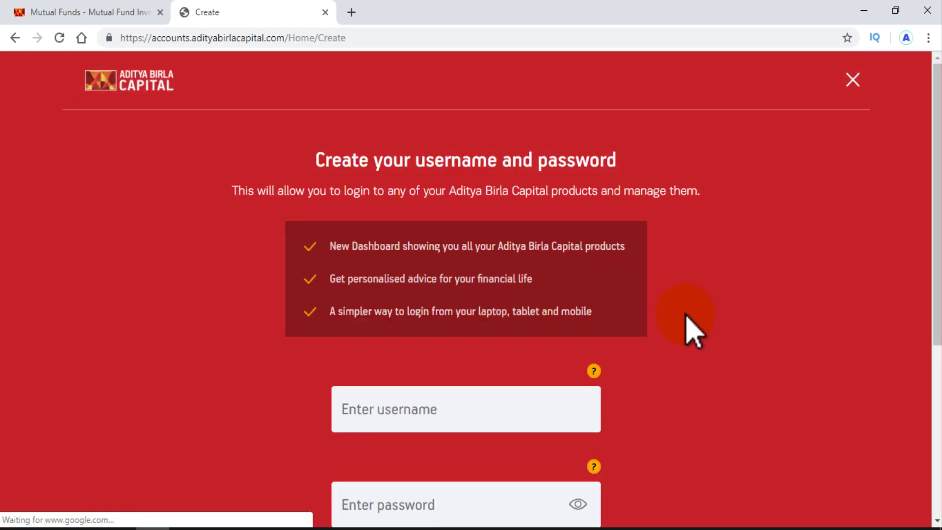
Enter a new username and password, confirm the password, accept the Terms & Conditions, and continue
scroll(687, 324, "down", 5)
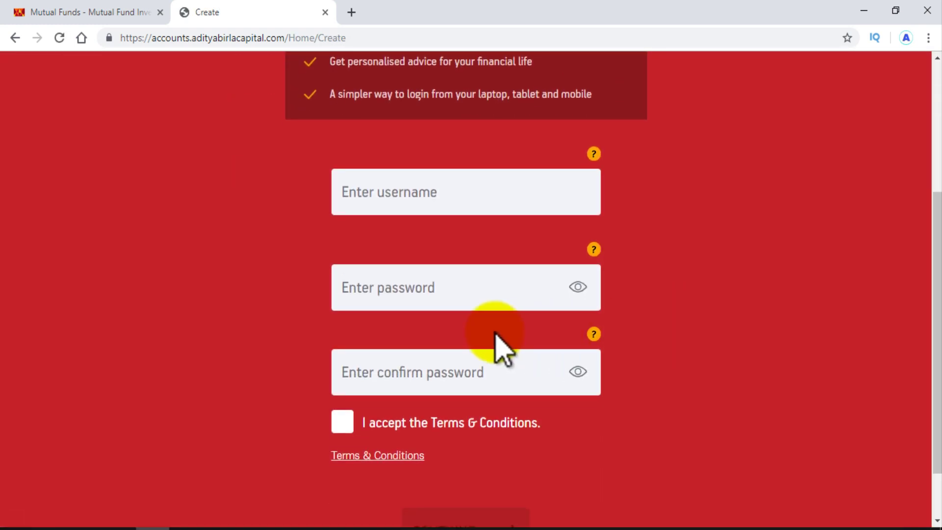
left_click(420, 202)
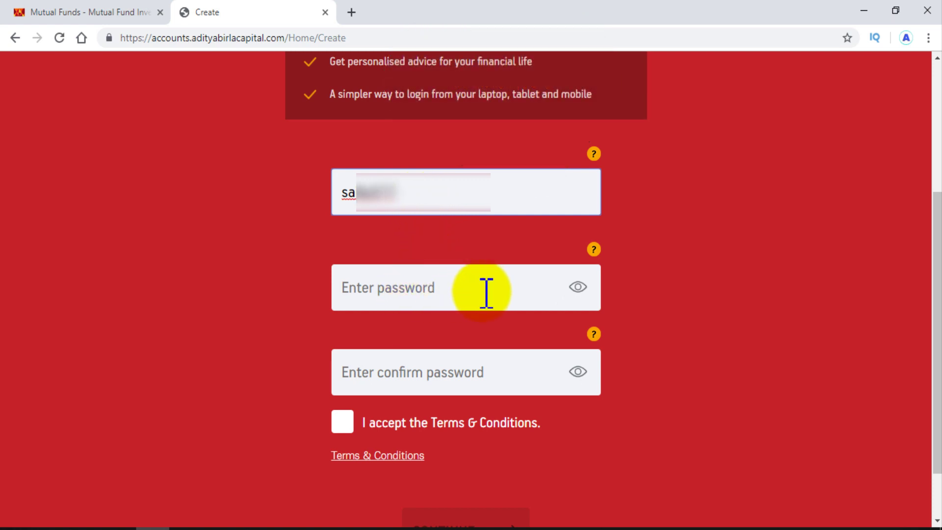
left_click(447, 295)
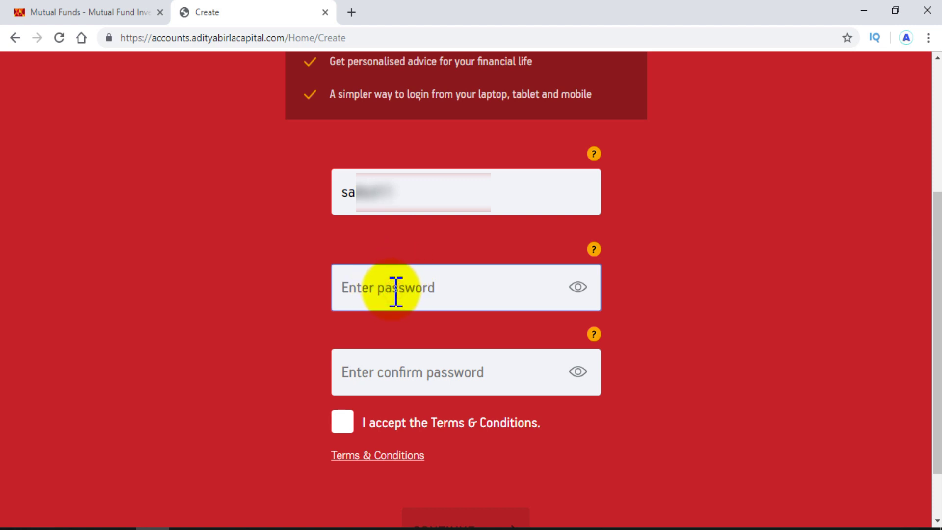
type("ssam")
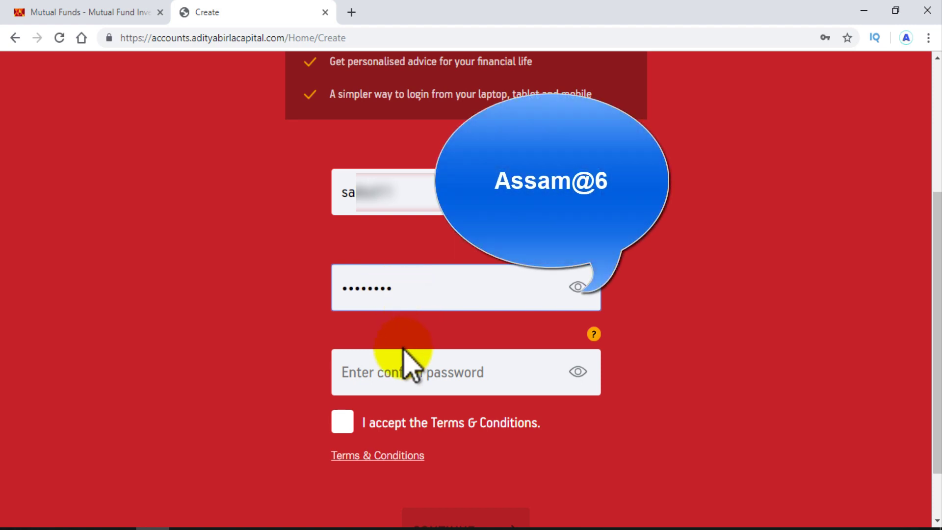
left_click(403, 377)
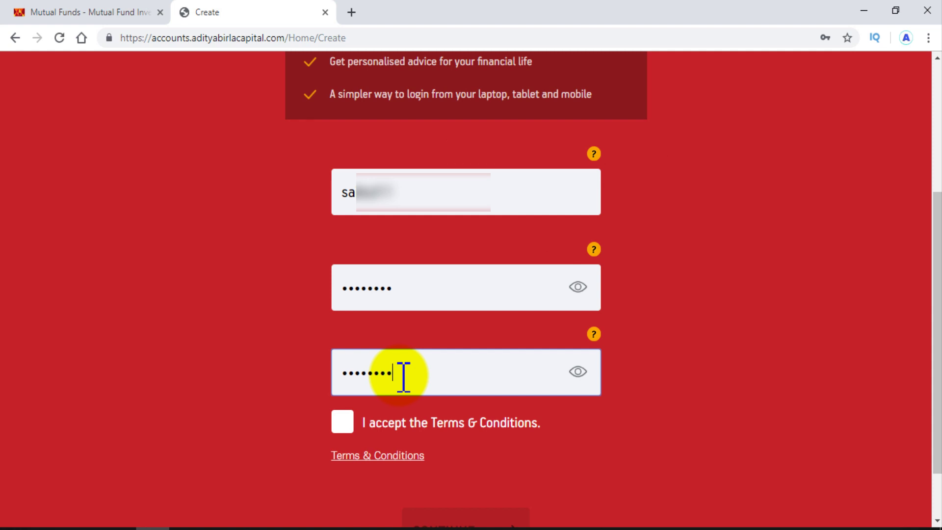
left_click(344, 421)
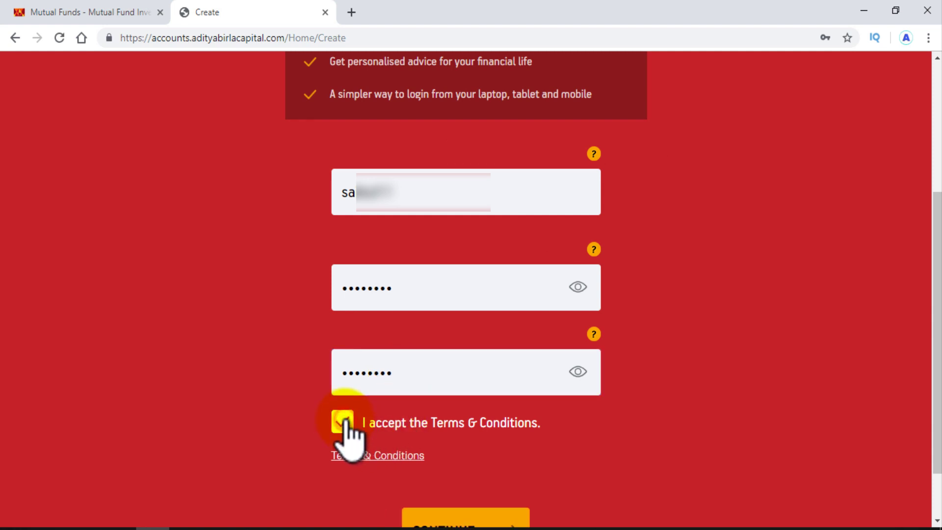
scroll(604, 448, "down", 2)
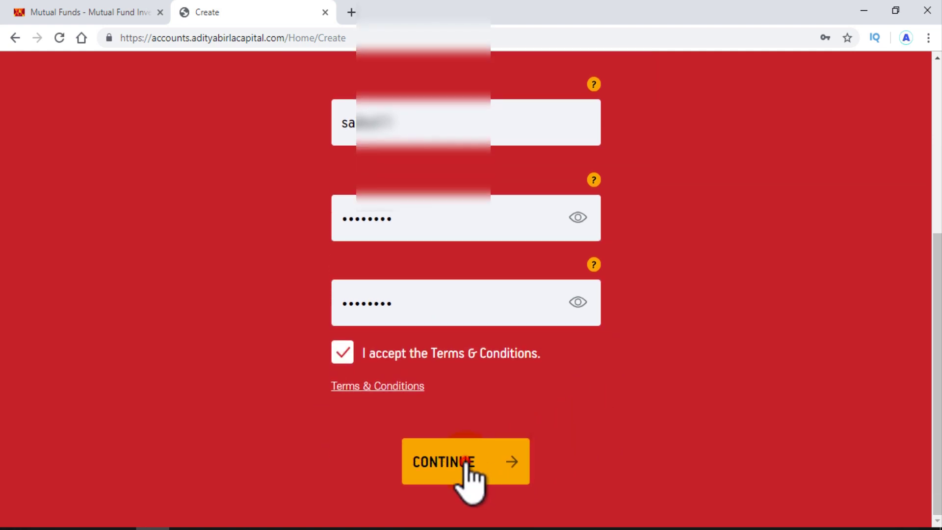
left_click(466, 463)
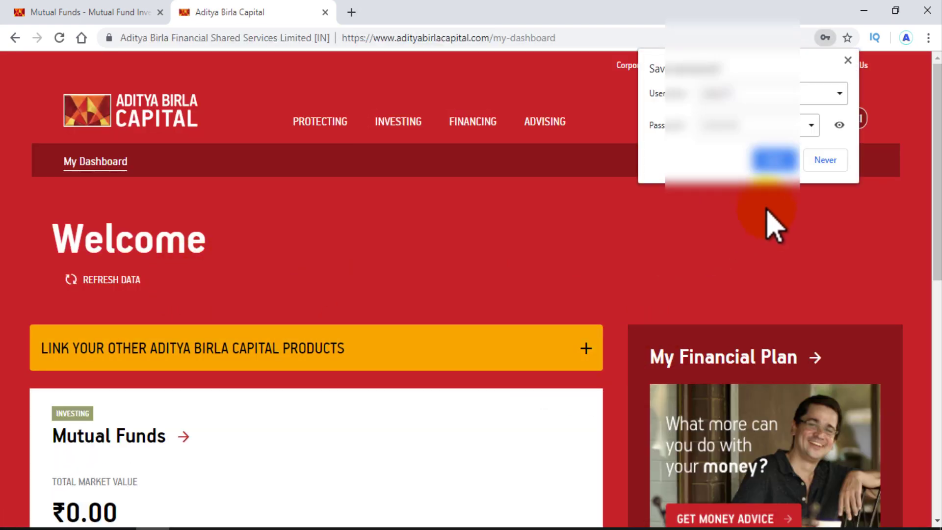
Decline Chrome's password save and scroll through My Dashboard showing Mutual Funds at ₹0.00
left_click(830, 154)
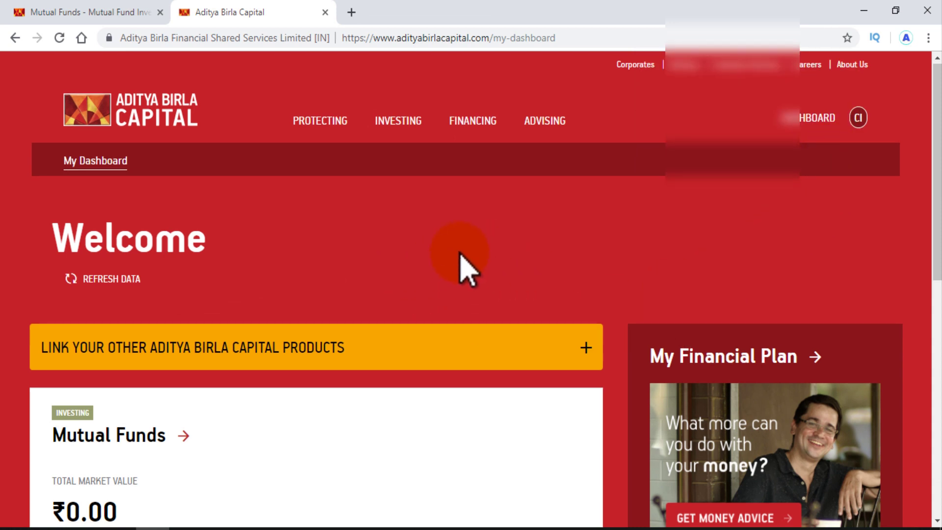
scroll(515, 290, "down", 4)
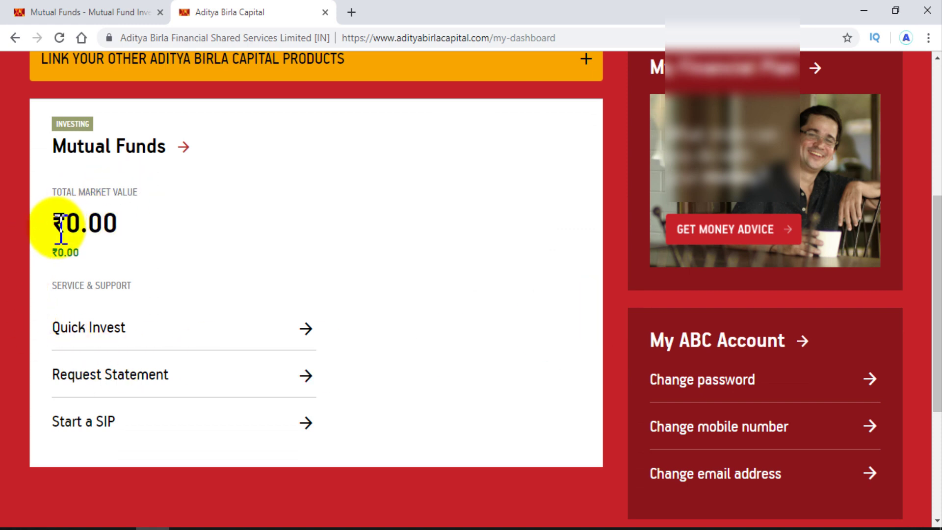
scroll(295, 322, "up", 3)
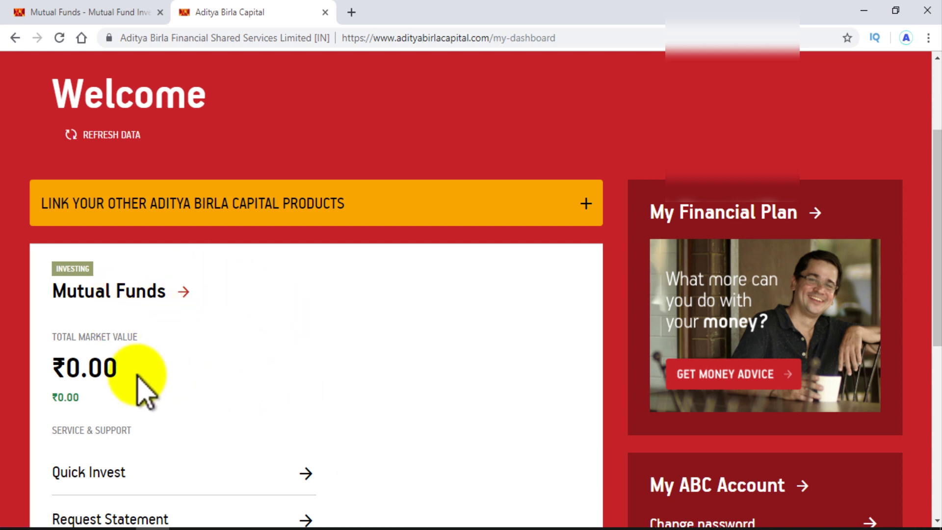
scroll(198, 350, "down", 1)
scroll(202, 366, "down", 3)
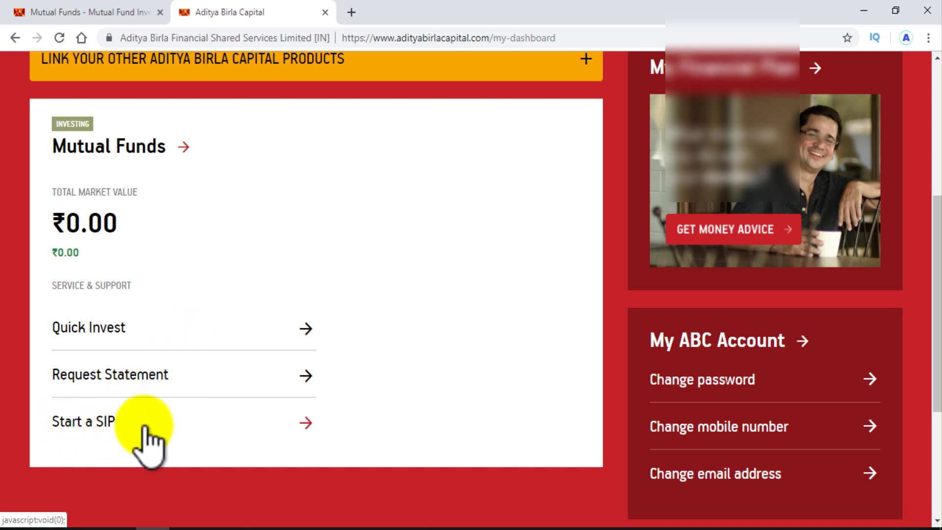
scroll(564, 338, "up", 2)
scroll(363, 318, "up", 5)
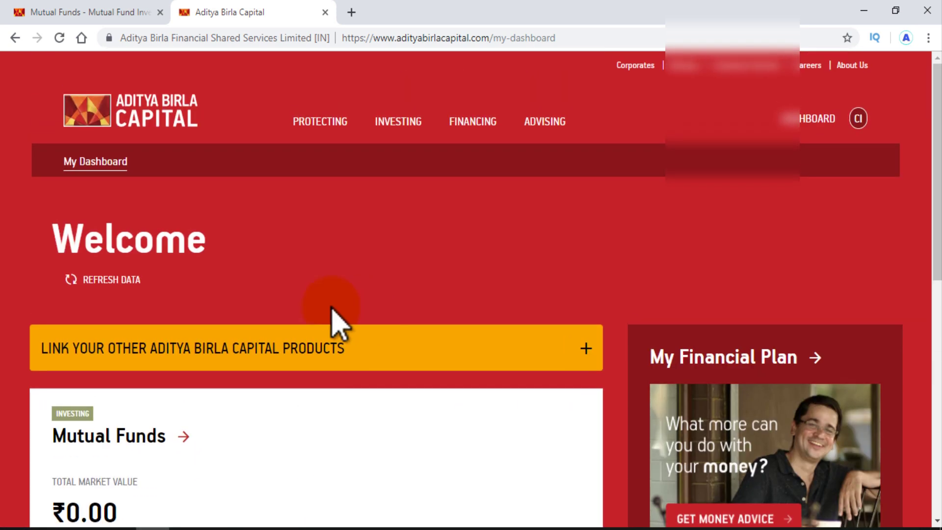